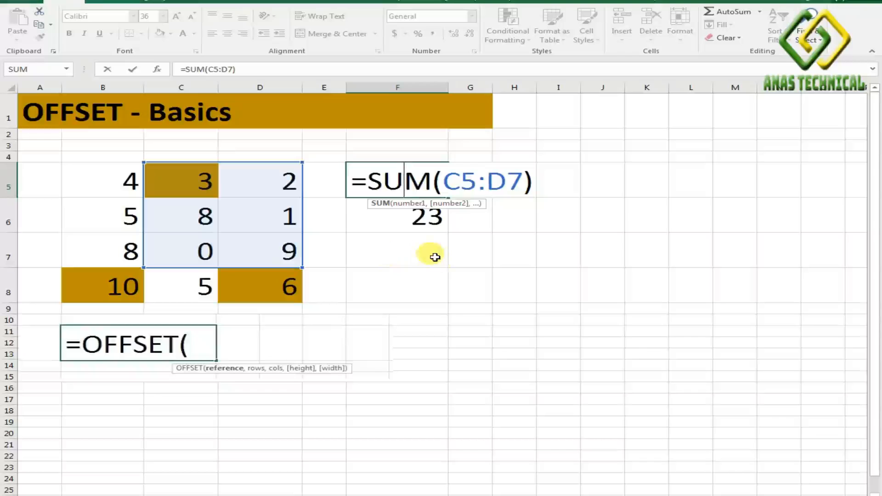
Step: Inspect the SUM and OFFSET formula in F6 and compare it with the range C5:D7
left_click(400, 212)
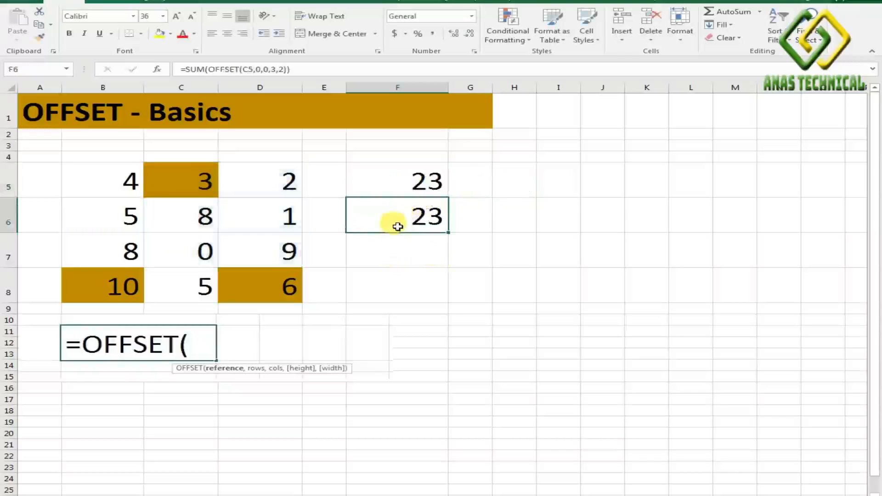
double_click(399, 216)
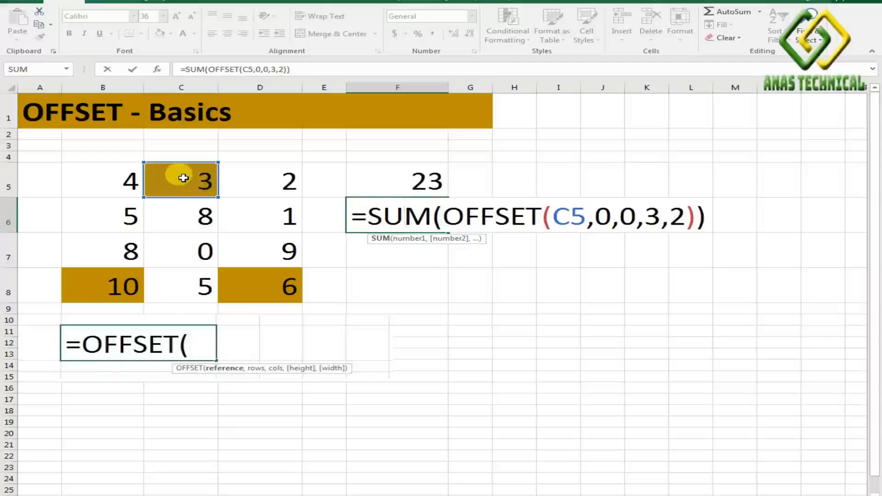
left_click_drag(184, 178, 278, 242)
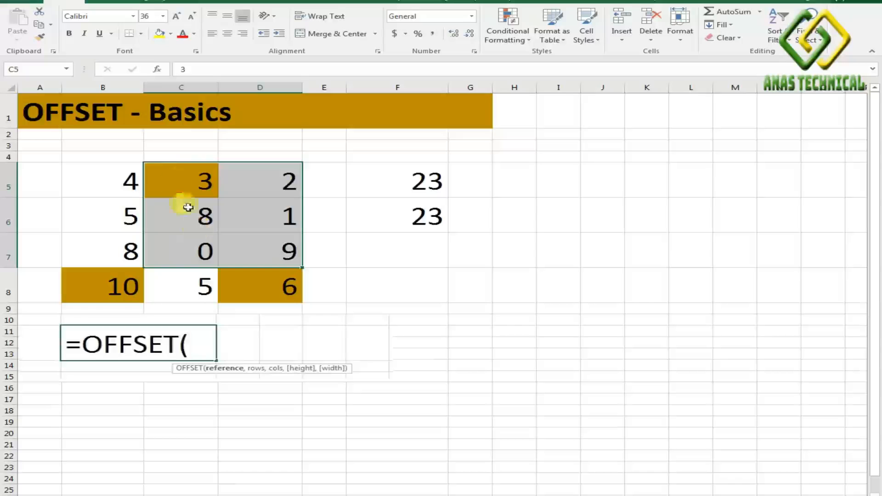
left_click(426, 217)
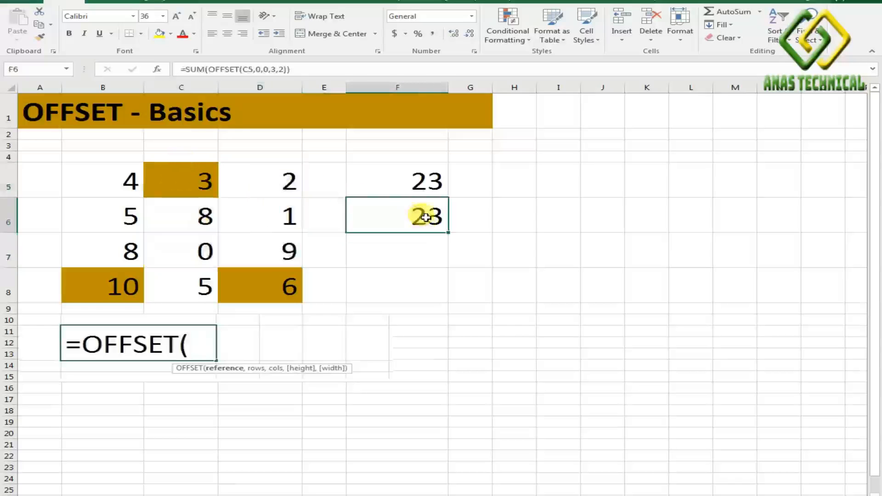
double_click(403, 214)
left_click(416, 271)
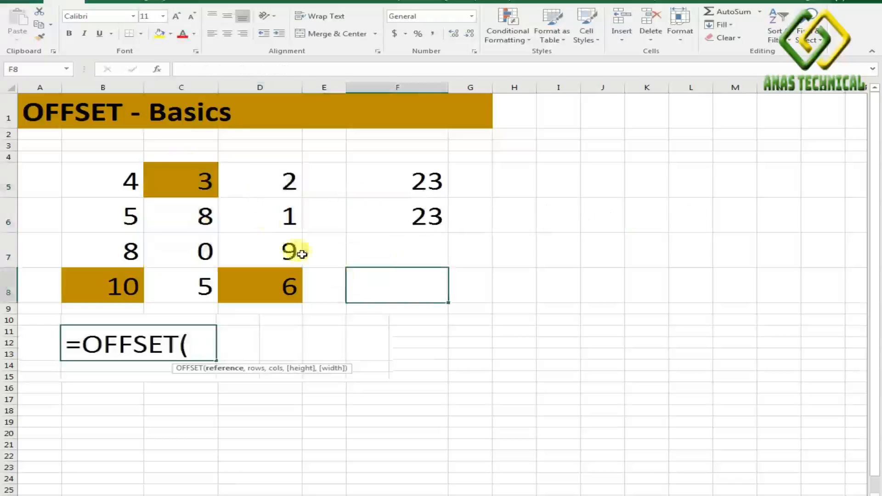
left_click_drag(174, 172, 286, 247)
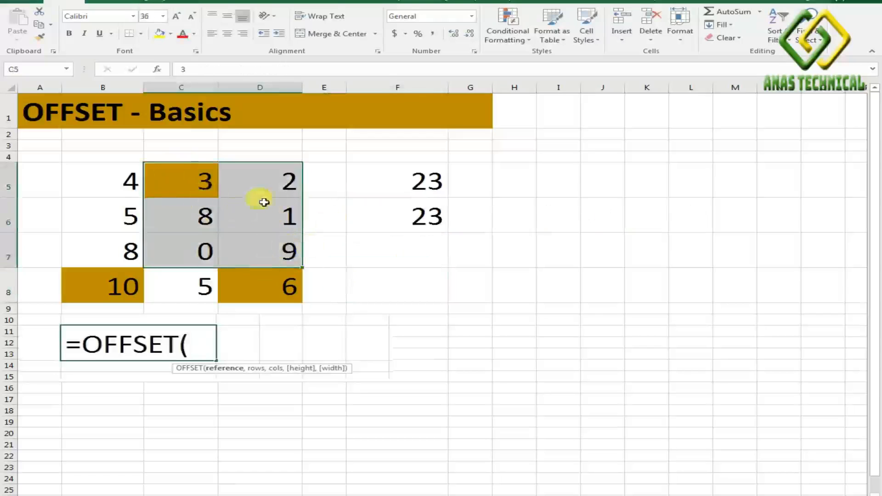
Step: Clear the OFFSET arguments in the F6 formula and re-enter cell C5 as its reference
double_click(413, 217)
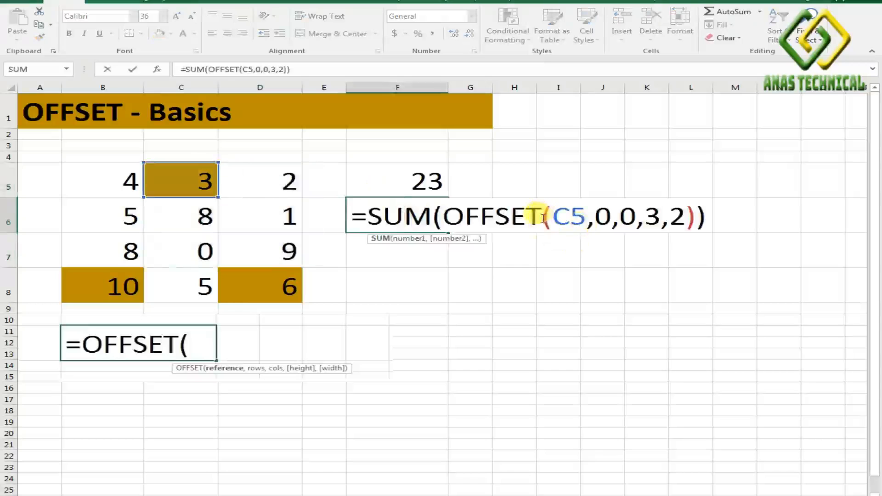
left_click_drag(544, 212, 733, 228)
key("BackSpace")
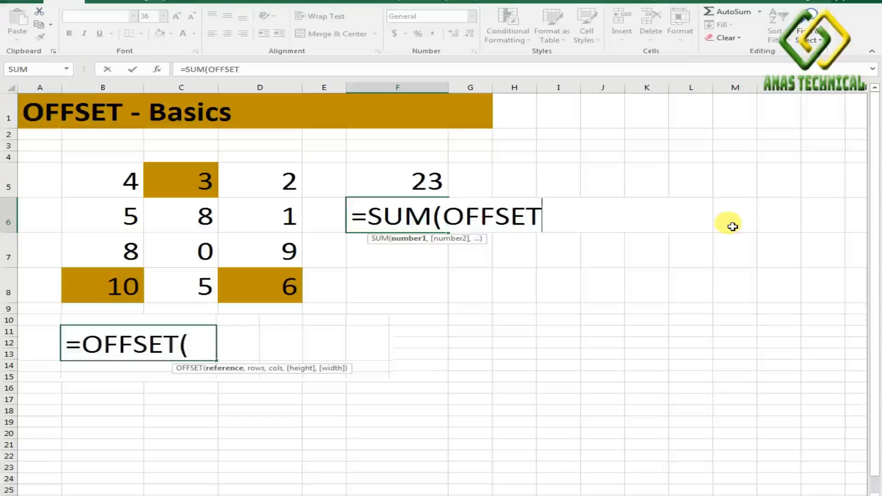
type("(")
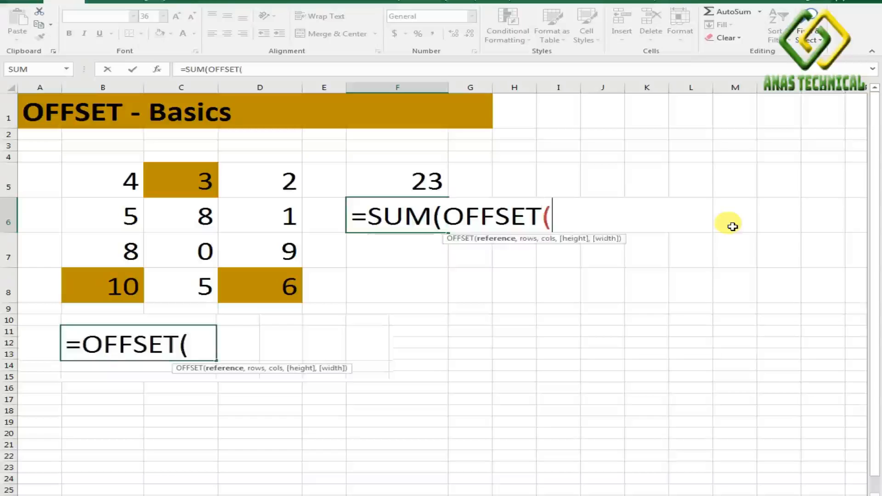
left_click(181, 179)
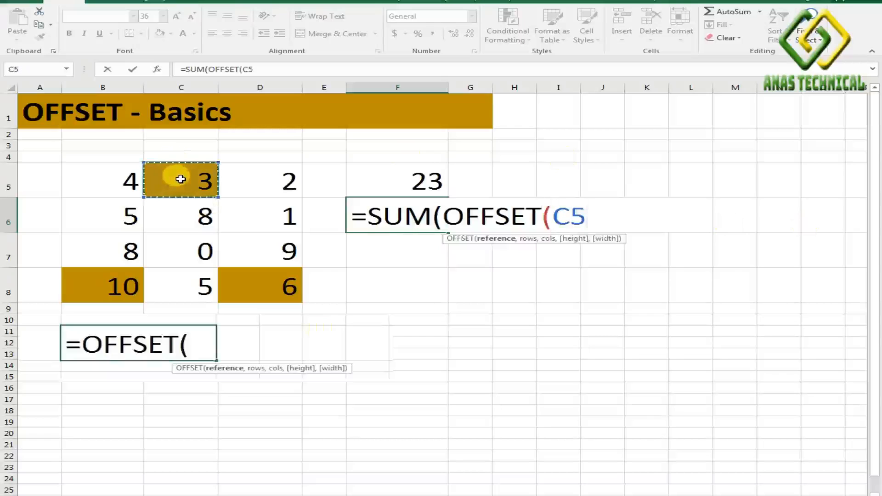
type(",")
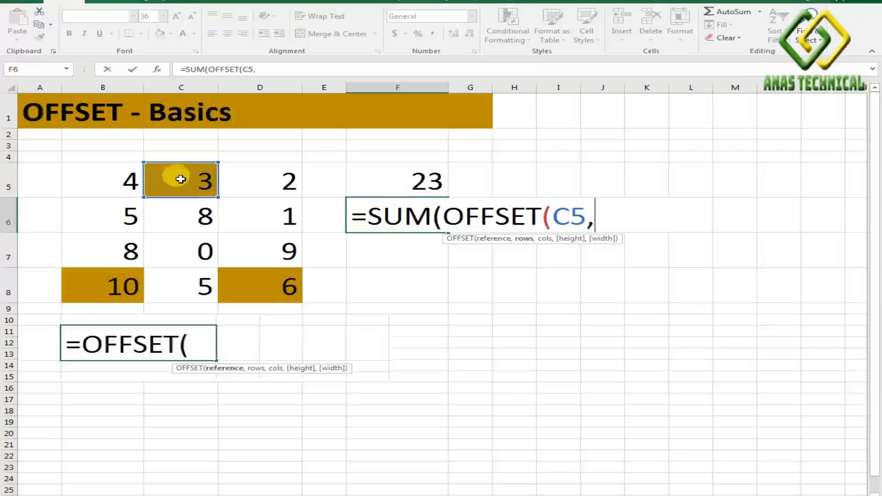
Step: Complete the F6 formula with 0 rows, 0 columns, height 3 and width 2, giving =SUM(OFFSET(C5,0,0,3,2))
type("0,0")
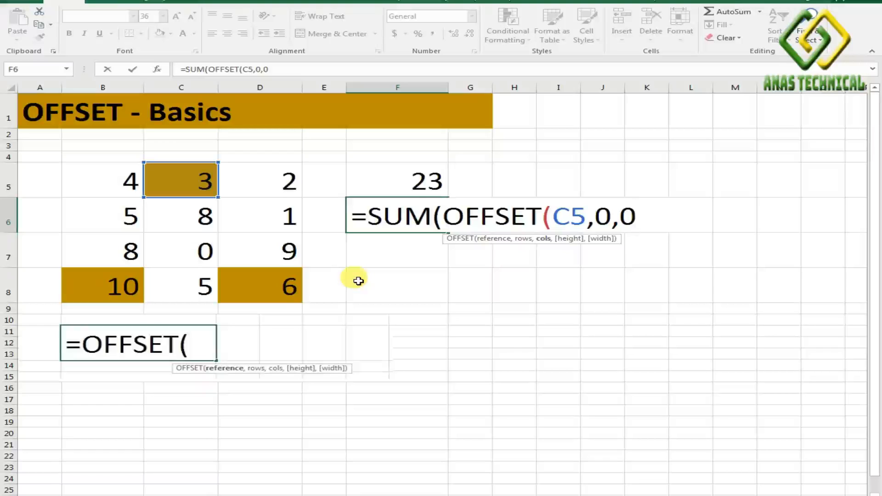
type(",")
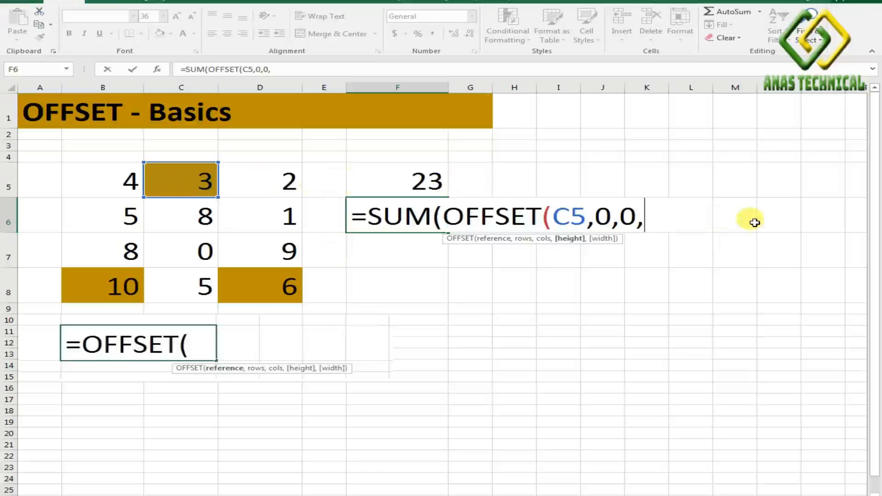
type("3,")
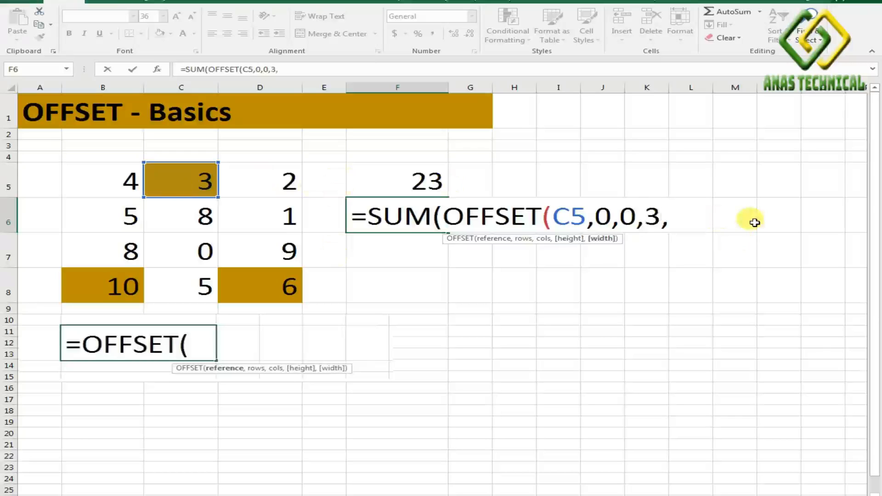
type("2")
type(")")
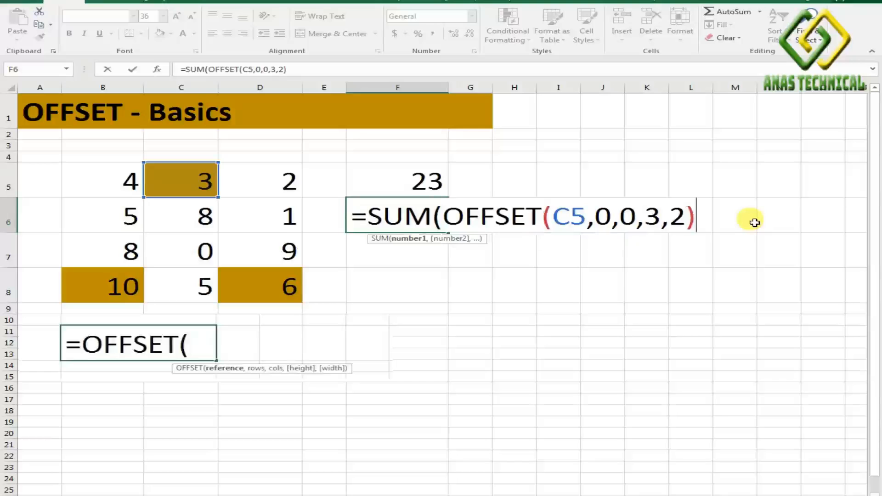
type(")")
key("Return")
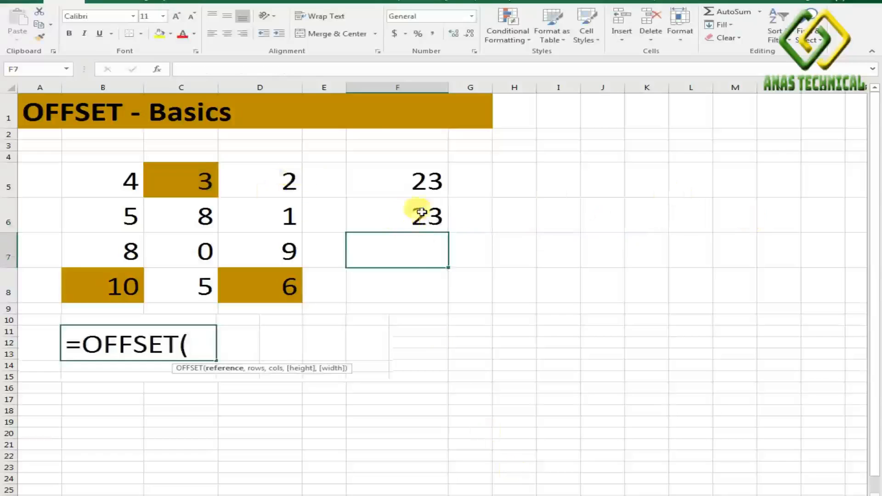
Step: Review the formulas in F5 and F6, and the quarterly sales in B5:E5 on sheet 02
left_click(411, 179)
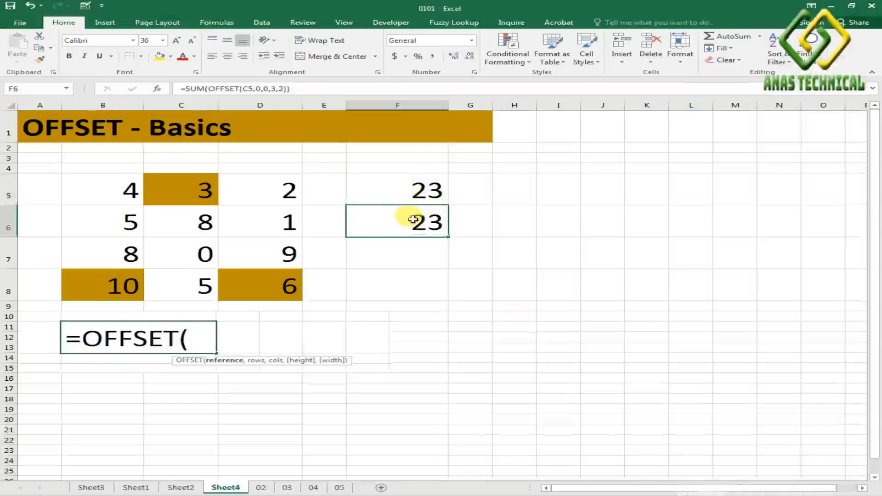
double_click(404, 215)
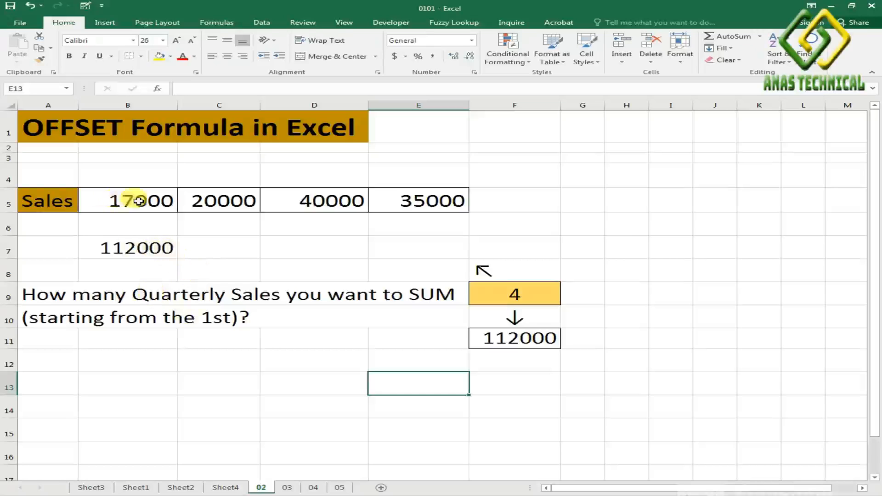
left_click_drag(123, 194, 473, 201)
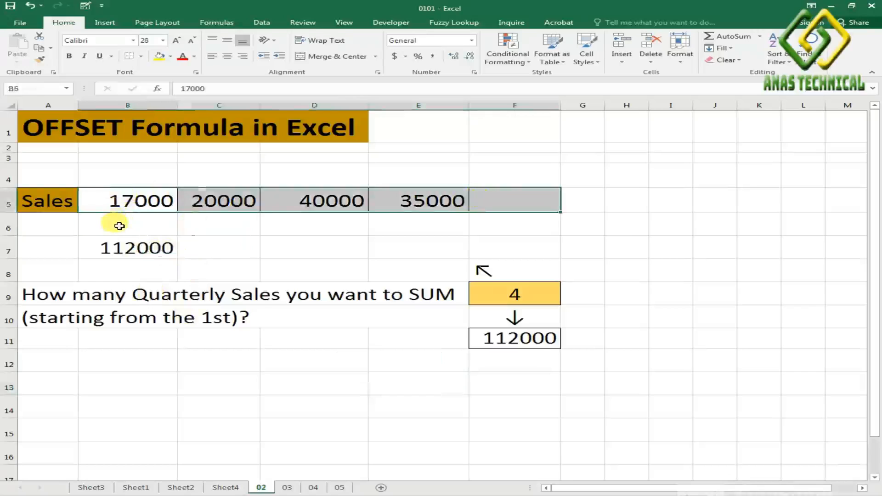
left_click(122, 199)
left_click(209, 197)
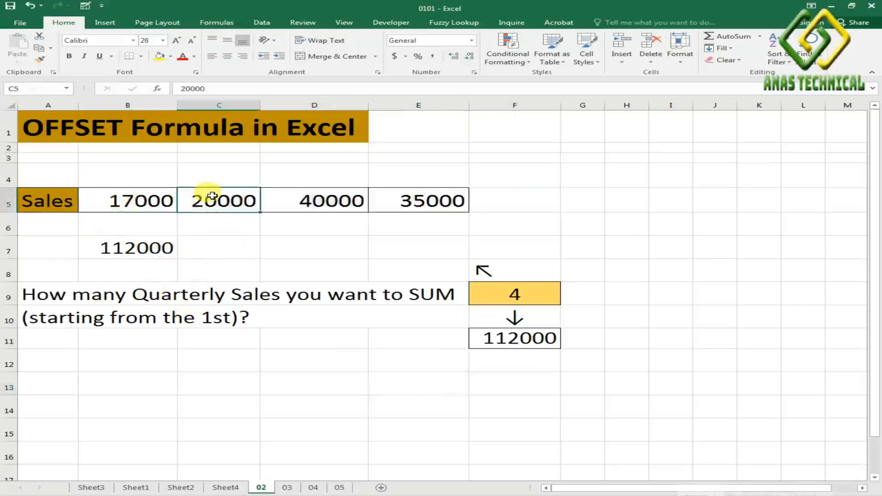
left_click(306, 195)
left_click(434, 195)
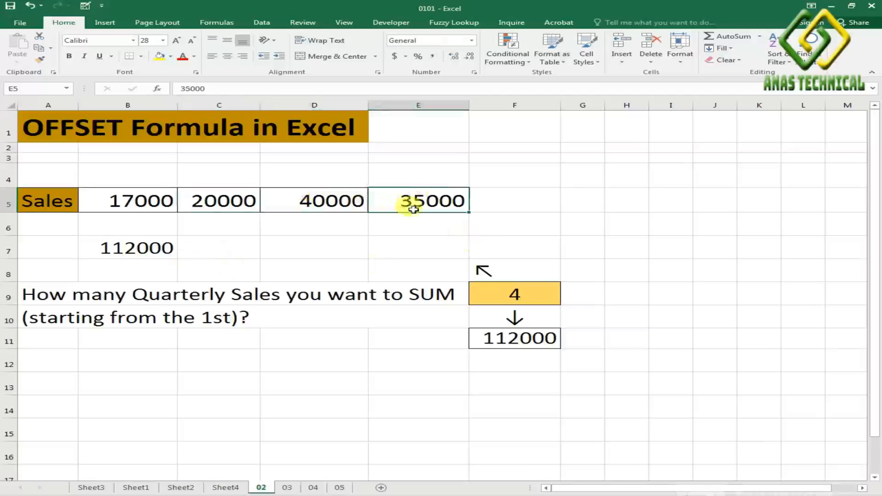
Step: Delete the total in B7 on sheet 02 and write the formula =SUM(B5:E5) in its place
left_click(138, 244)
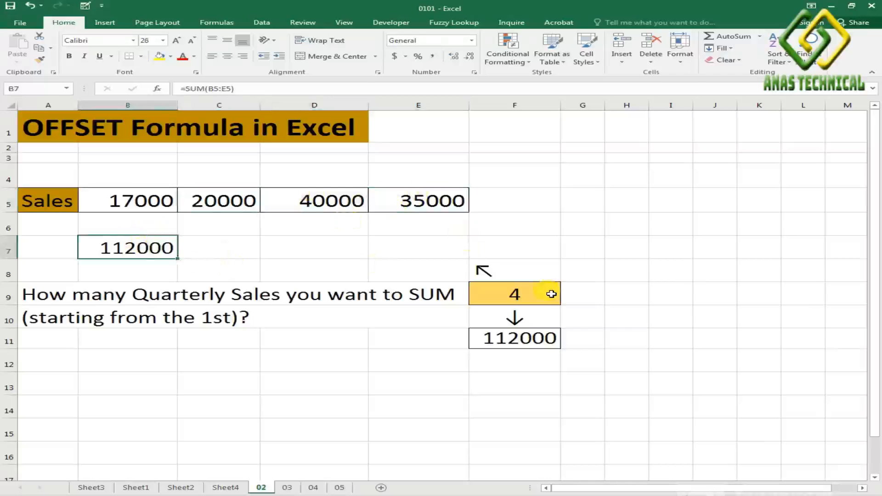
key("Delete")
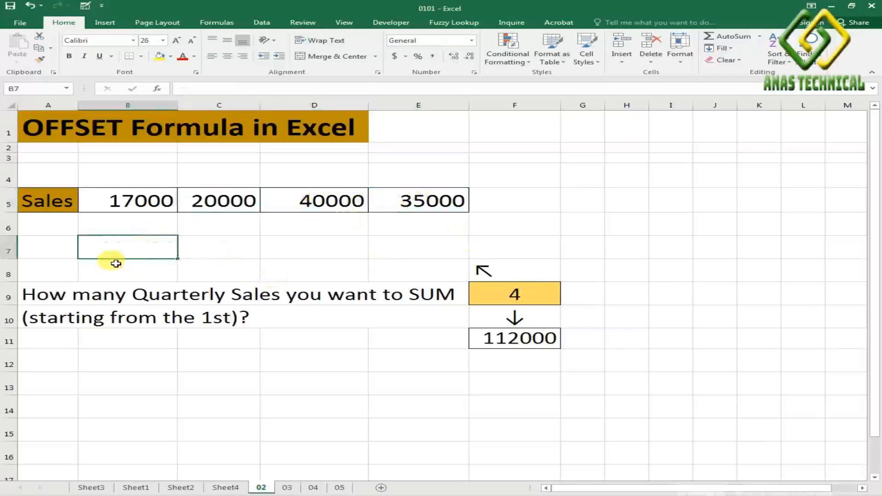
type("=")
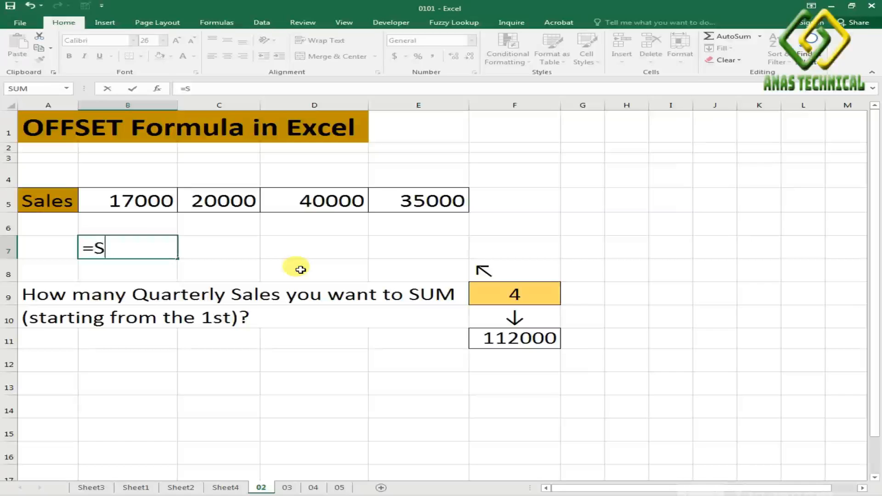
type("Su")
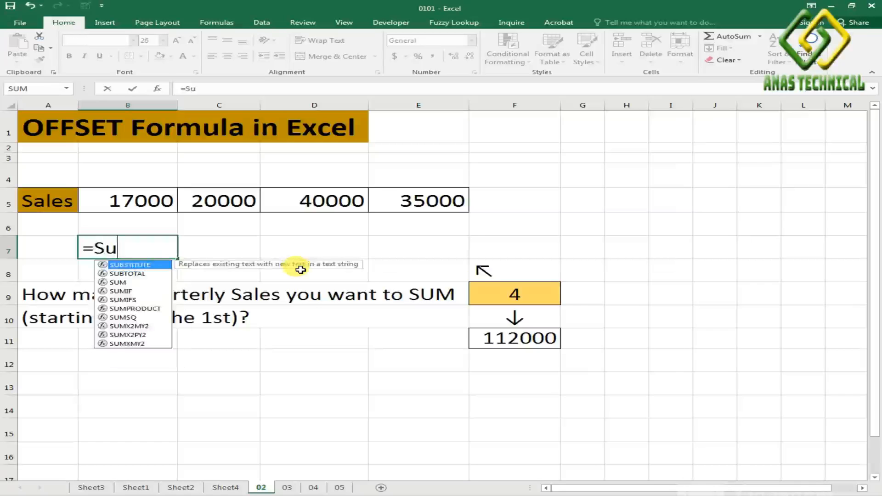
type("m")
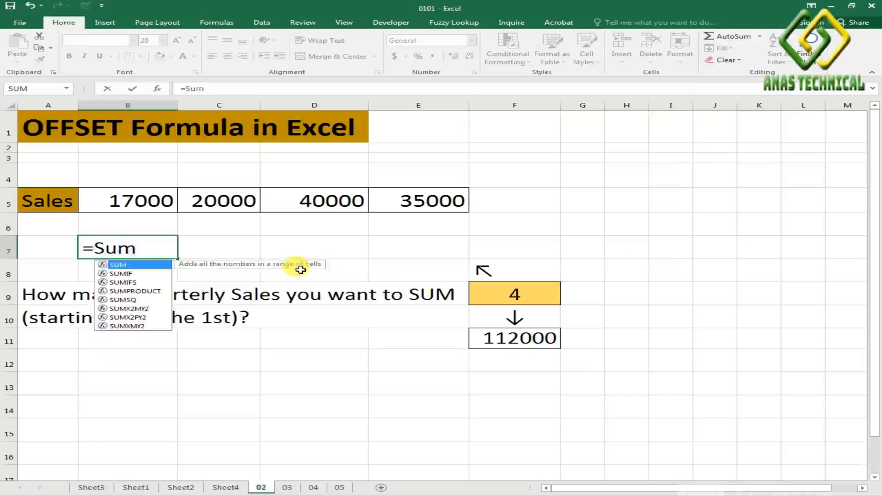
key("Tab")
left_click_drag(92, 201, 434, 196)
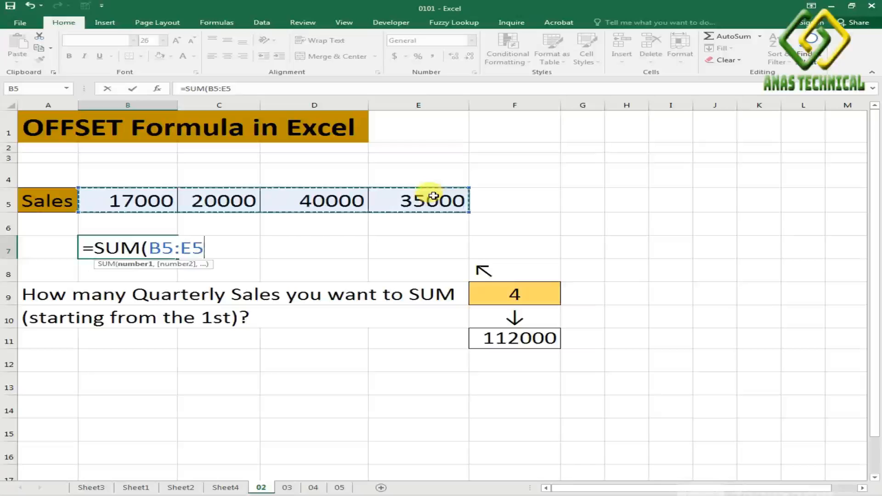
type(")")
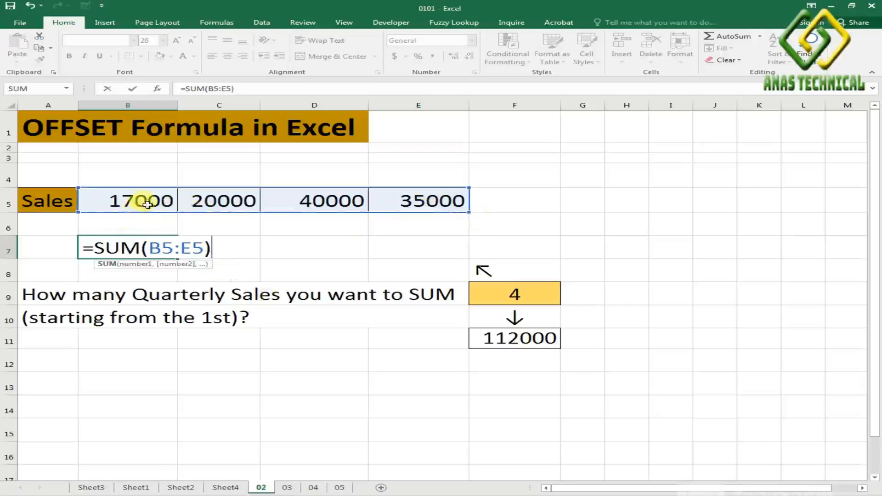
Step: Shrink the summed range in B7 to B5:C5, extend it to B5:D5 and accept the formula
left_click_drag(467, 192, 261, 189)
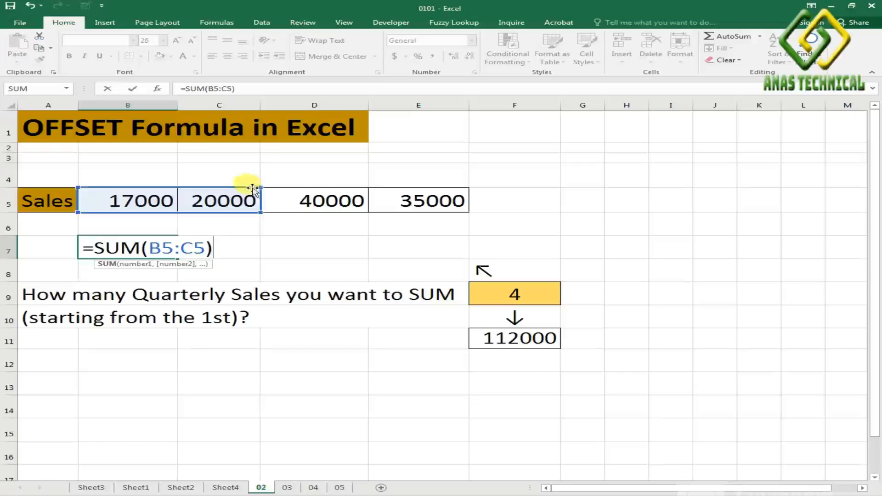
left_click_drag(259, 188, 342, 184)
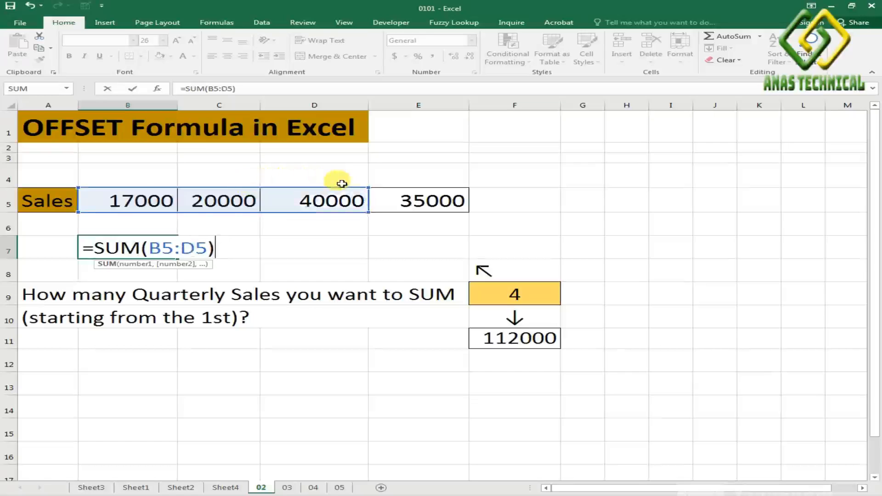
key("Return")
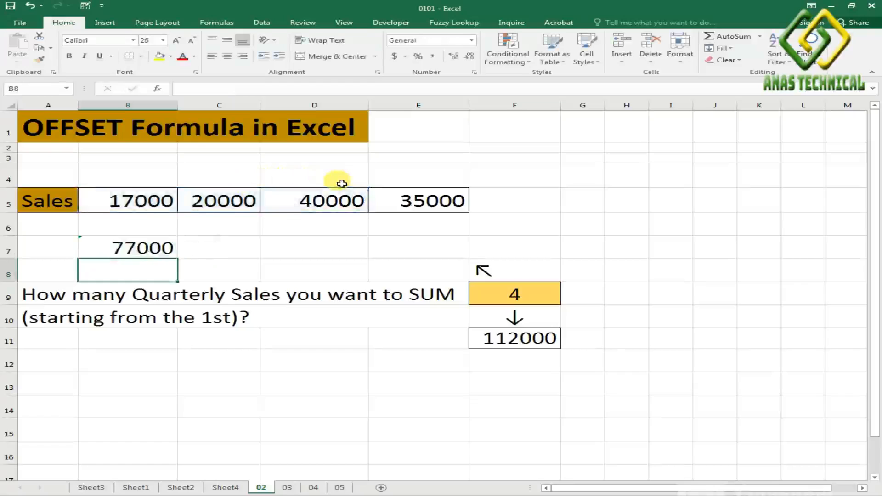
Step: Edit the B7 formula so that it sums all four quarterly sales, =SUM(B5:E5)
left_click(109, 247)
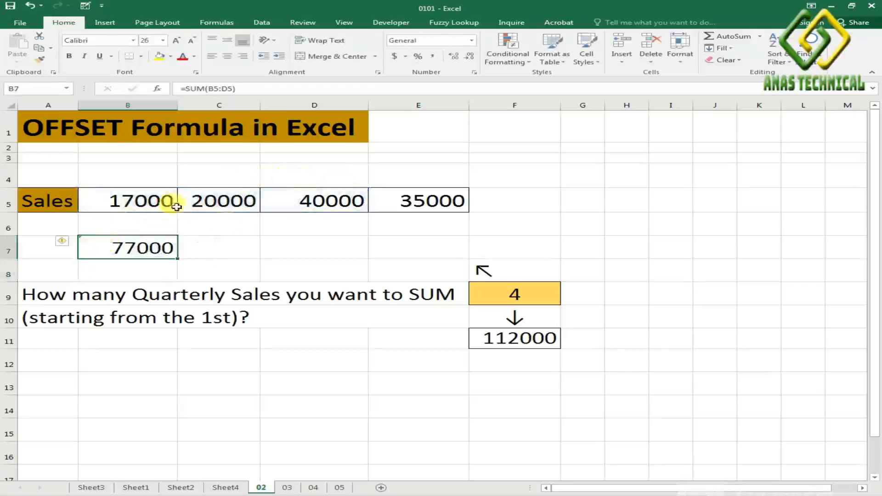
double_click(140, 246)
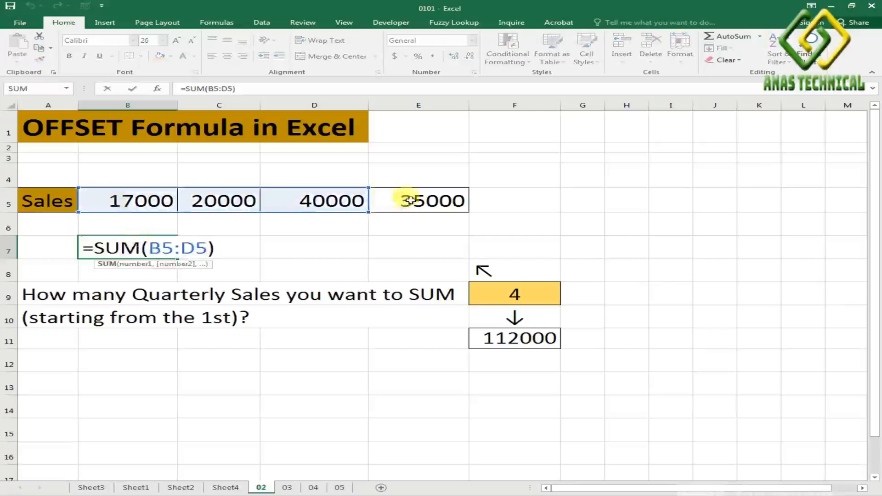
left_click_drag(368, 187, 446, 182)
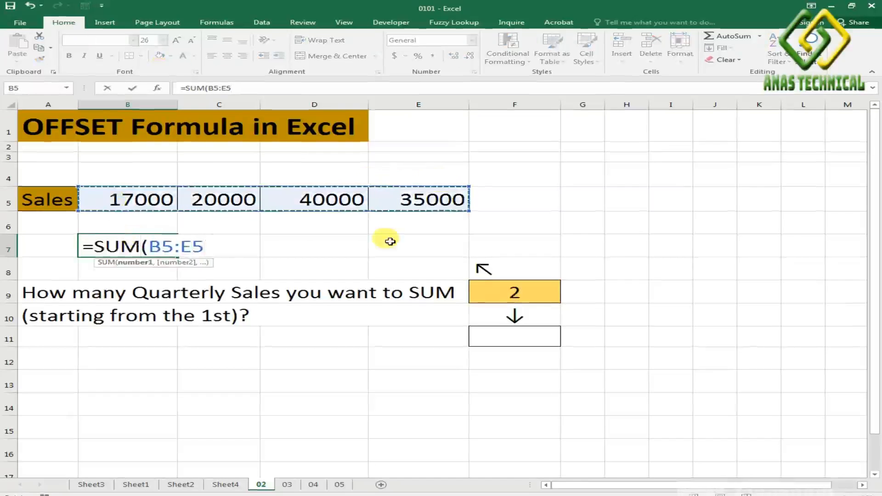
type(")")
key("Return")
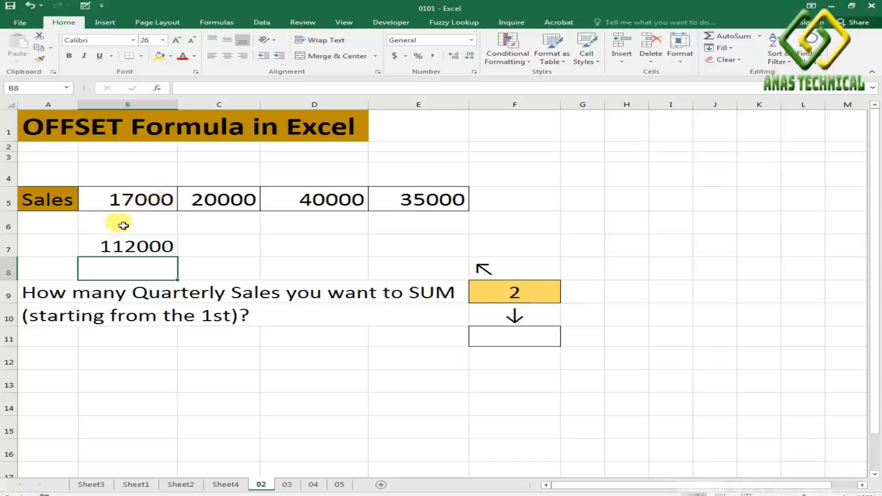
Step: Write the formula =SUM(OFFSET(B5,0,0)) in F11 on sheet 02
left_click(509, 335)
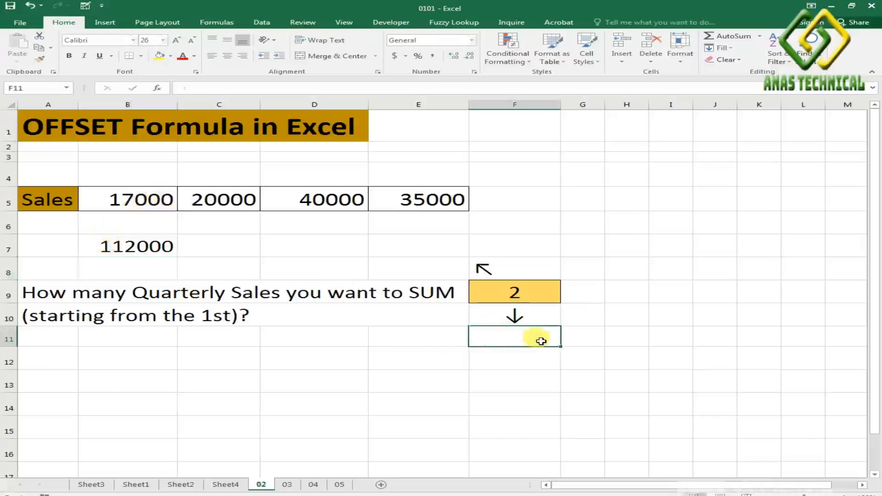
type("=")
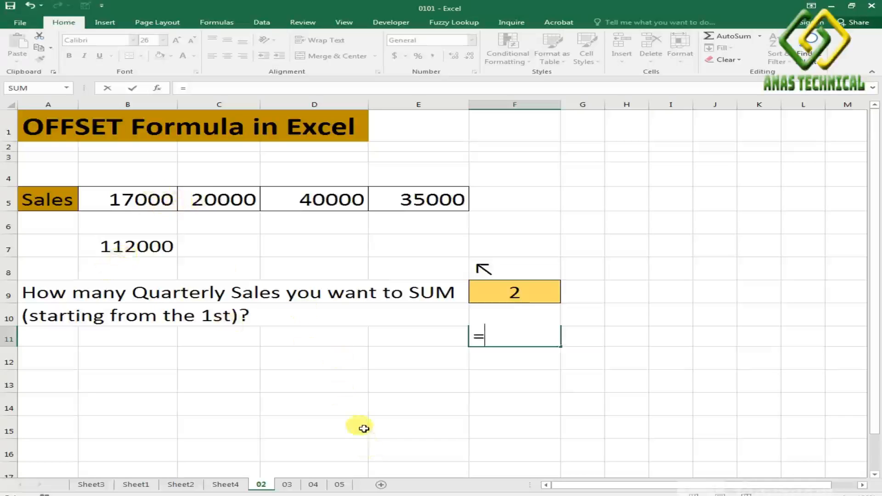
type("S")
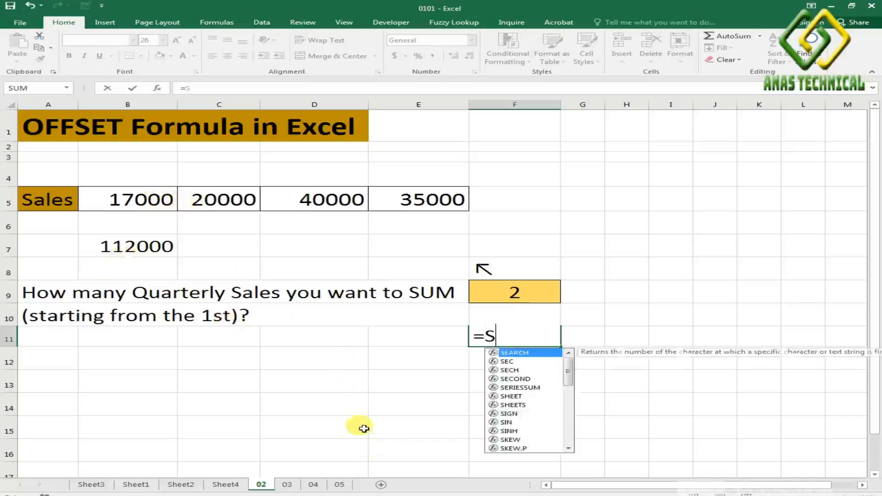
type("um")
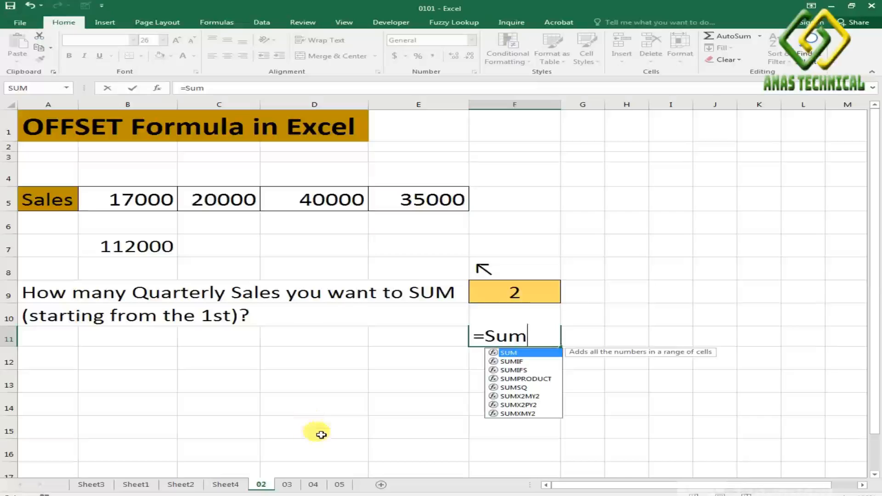
type("9")
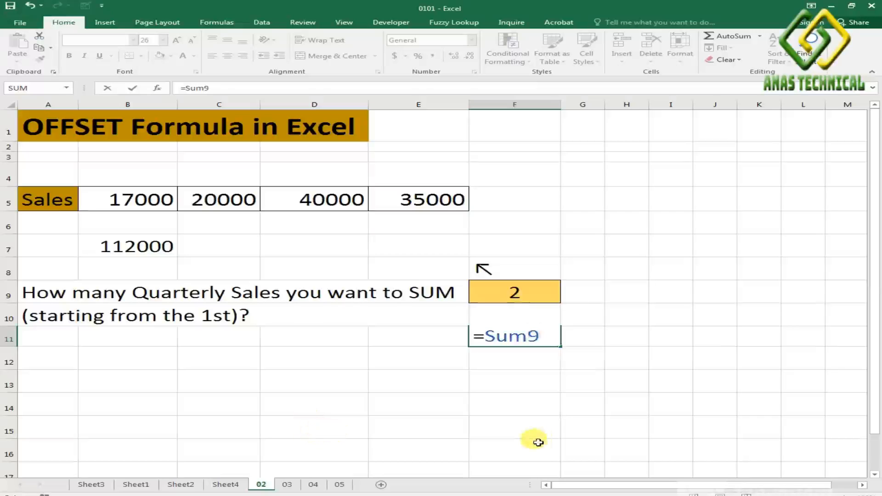
key("BackSpace")
type("(")
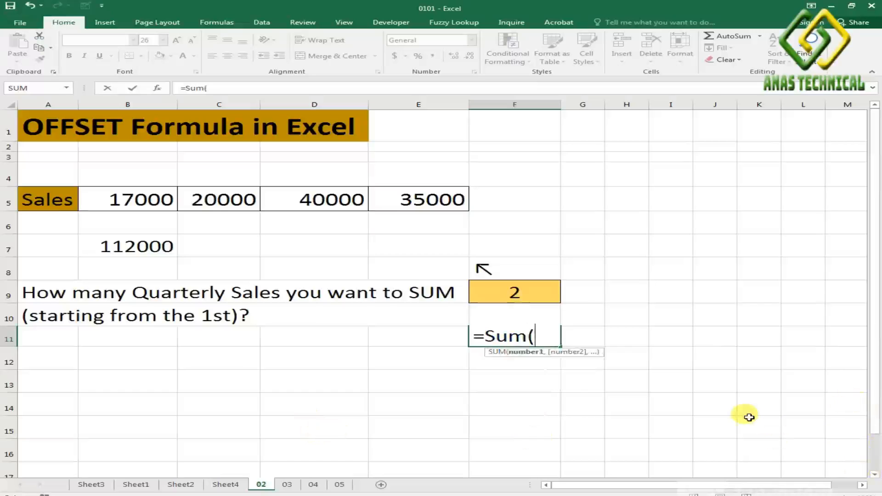
type("off")
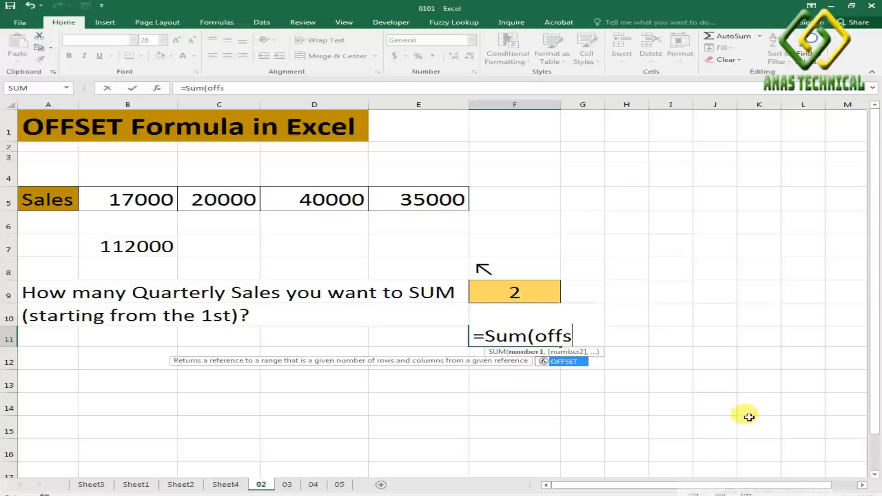
type("s")
key("Tab")
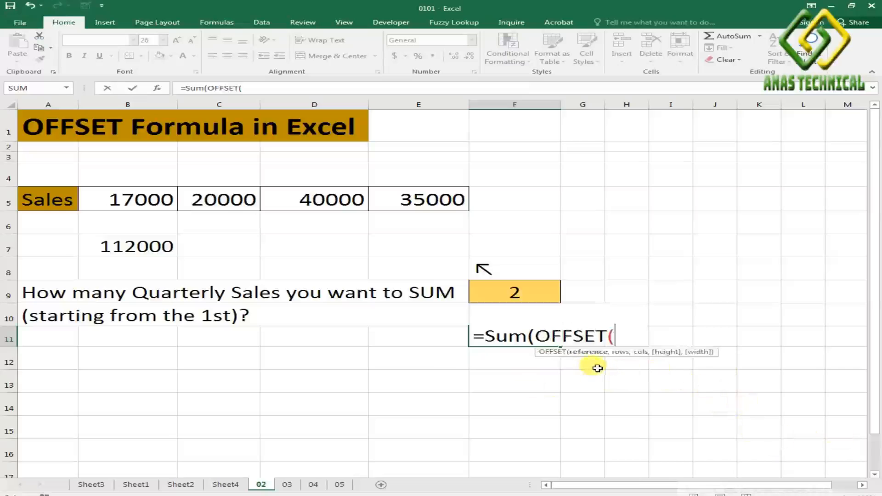
left_click(127, 198)
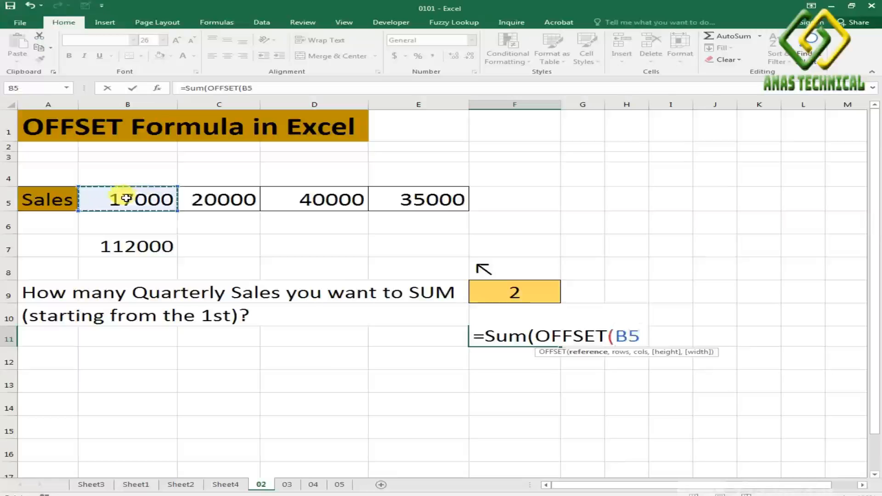
type(",0")
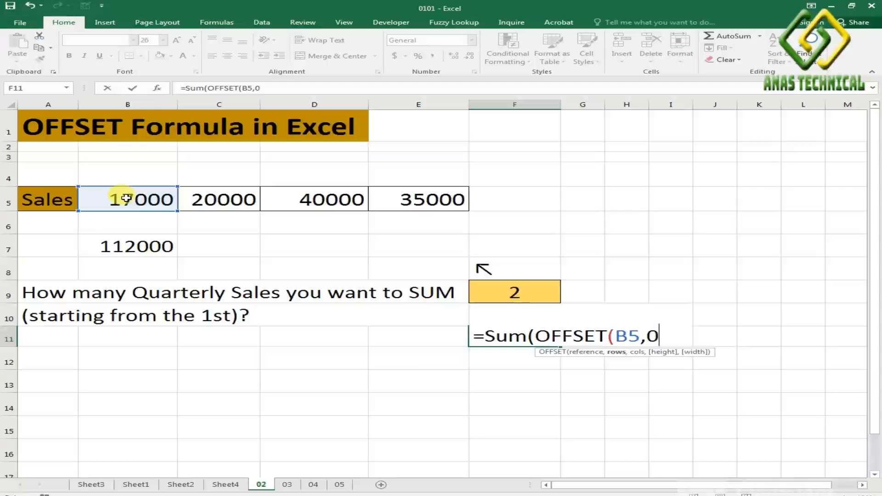
type(",0")
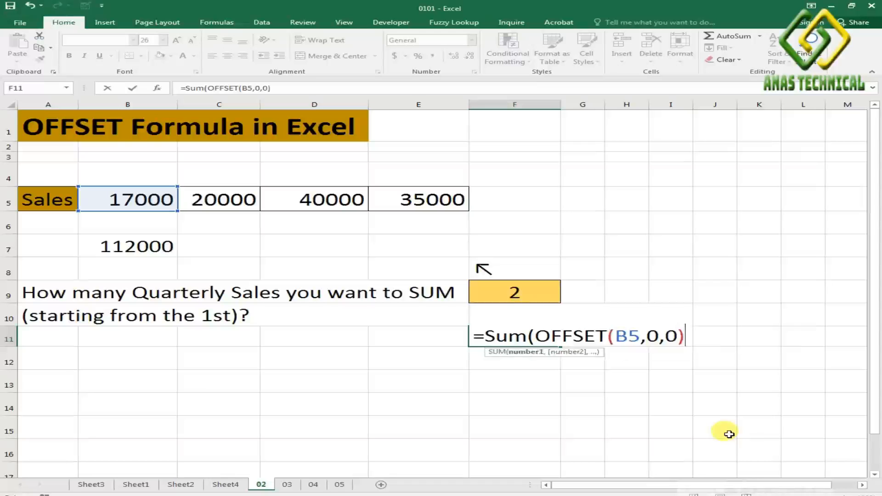
key("Return")
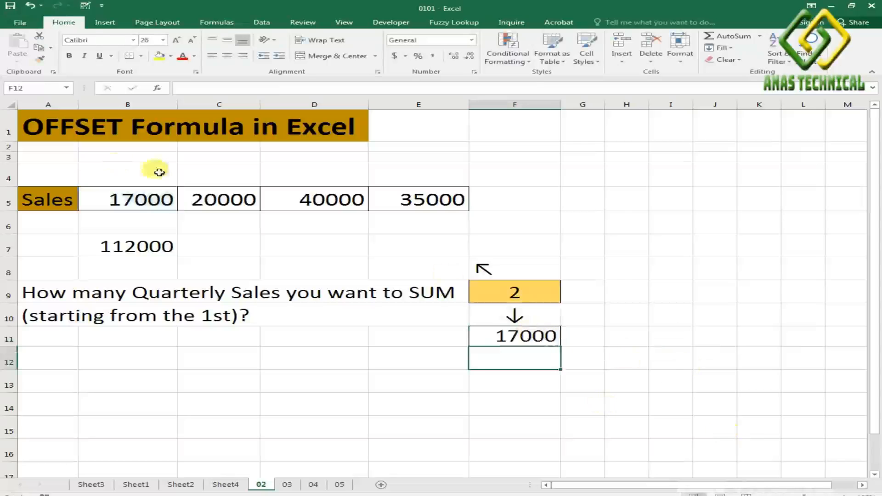
Step: Extend the OFFSET in F11 with a height of 1 and F9 as the width, giving =SUM(OFFSET(B5,0,0,1,F9))
left_click(523, 336)
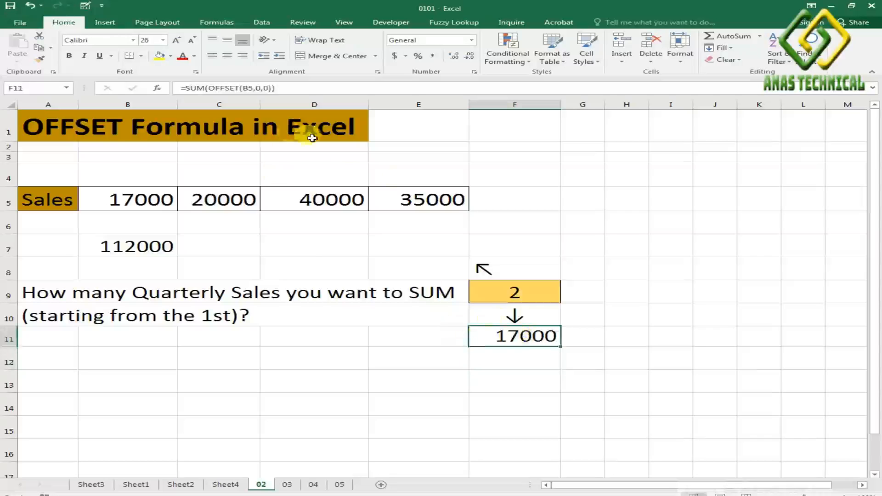
double_click(532, 337)
left_click(685, 337)
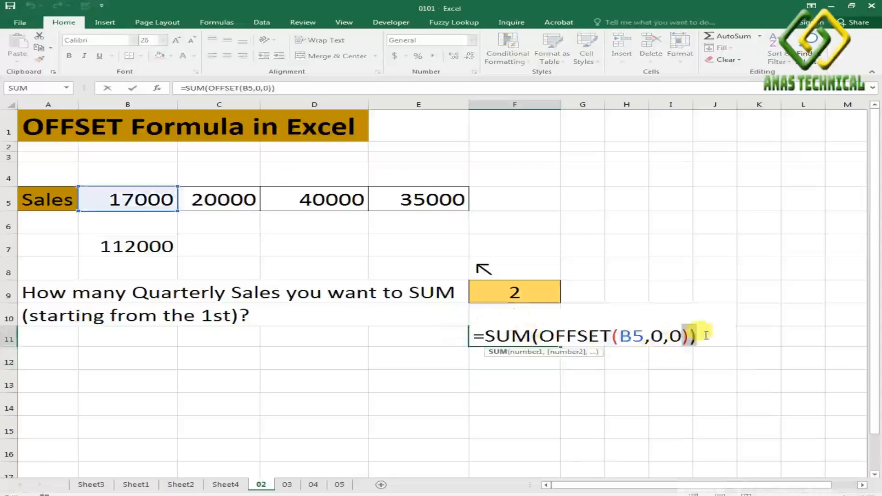
left_click(723, 336)
key("BackSpace")
key("BackSpace")
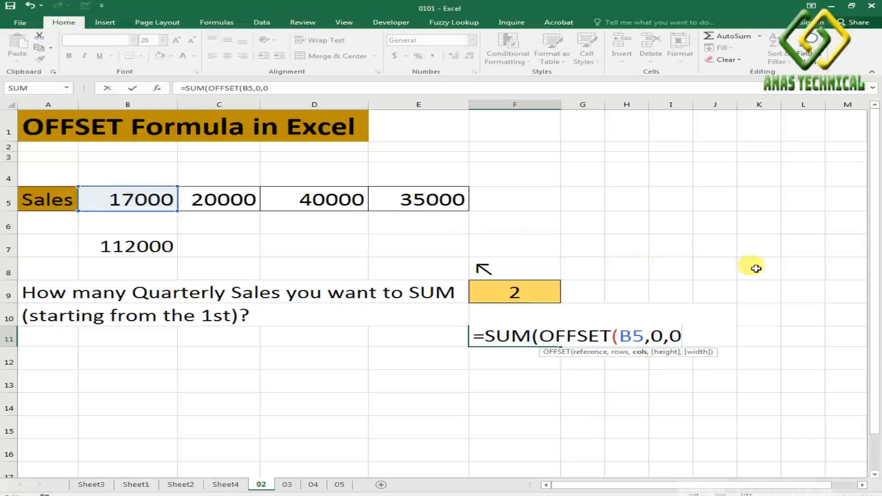
type(",1")
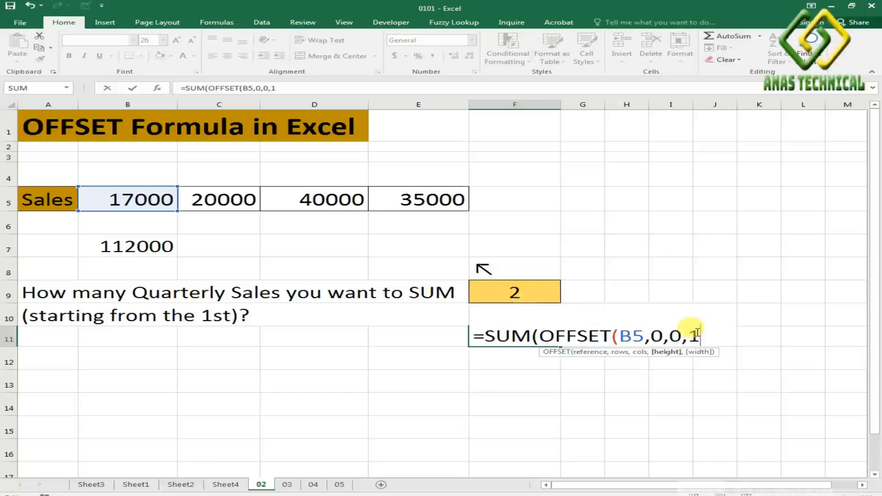
type(",")
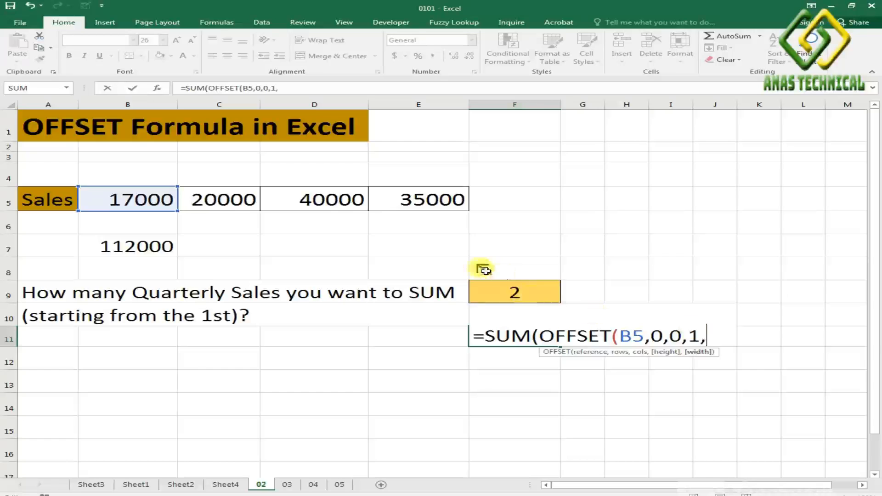
left_click(541, 290)
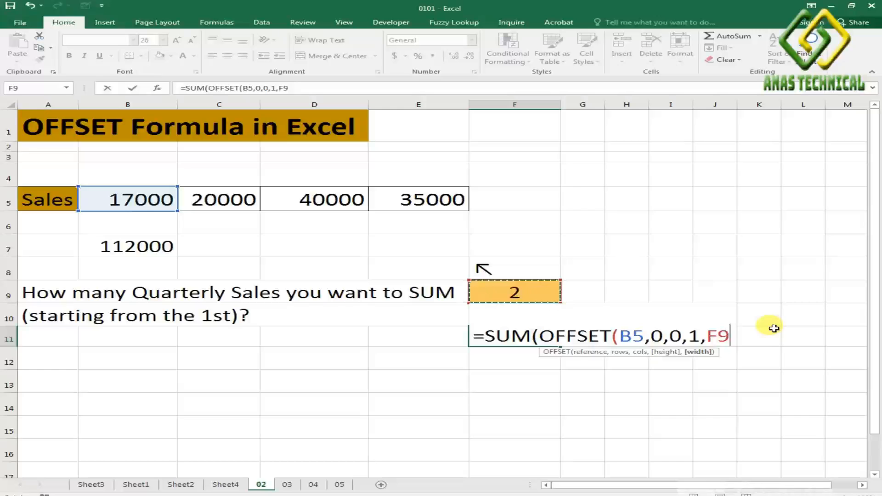
type(")")
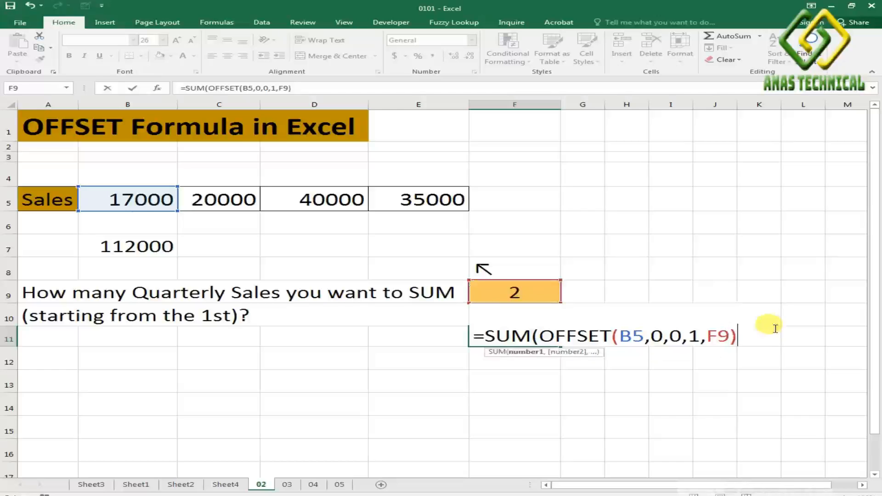
type(")")
key("Return")
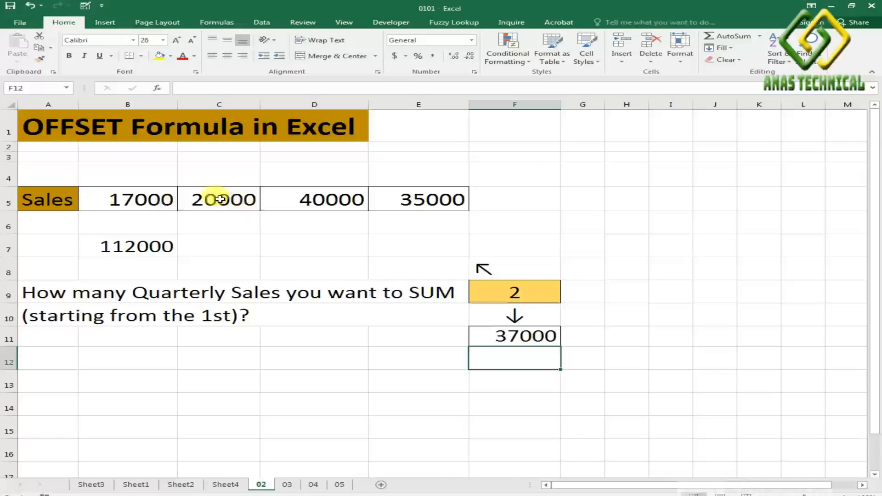
Step: Set the number of quarterly sales in F9 to 4 and compare the F11 total with the one in B7
left_click(502, 335)
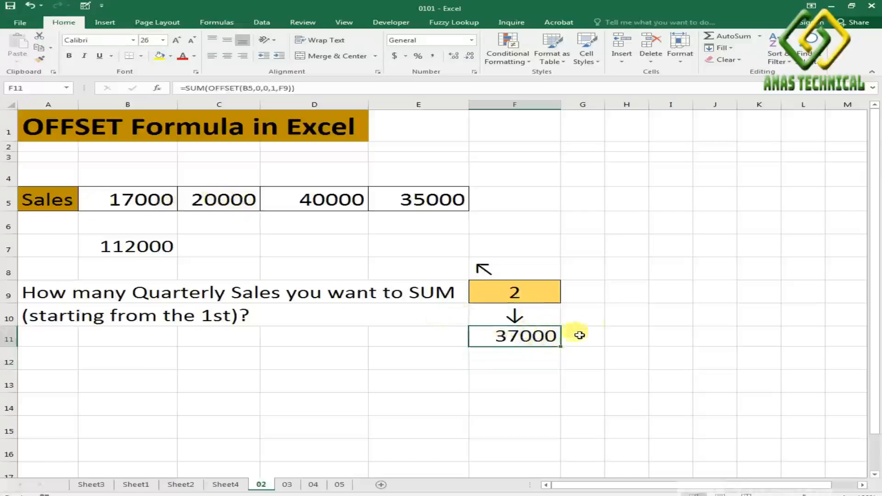
left_click(535, 286)
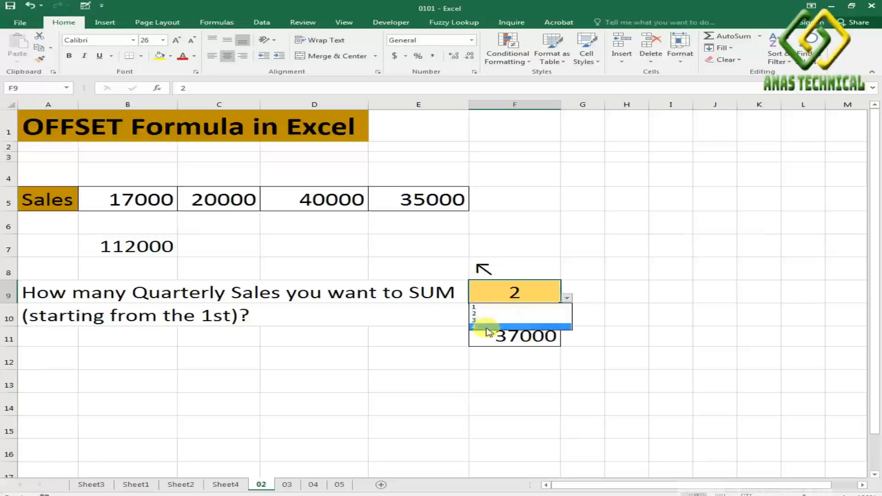
left_click(488, 330)
left_click(119, 239)
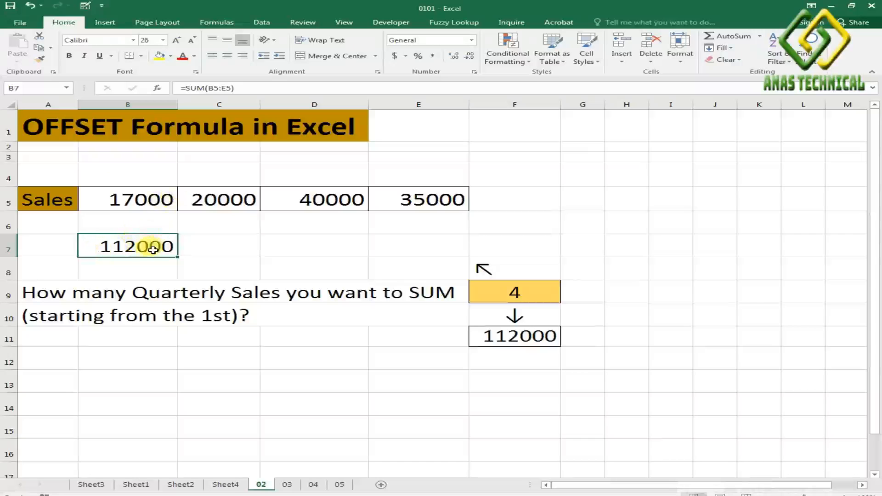
left_click(538, 339)
left_click(538, 293)
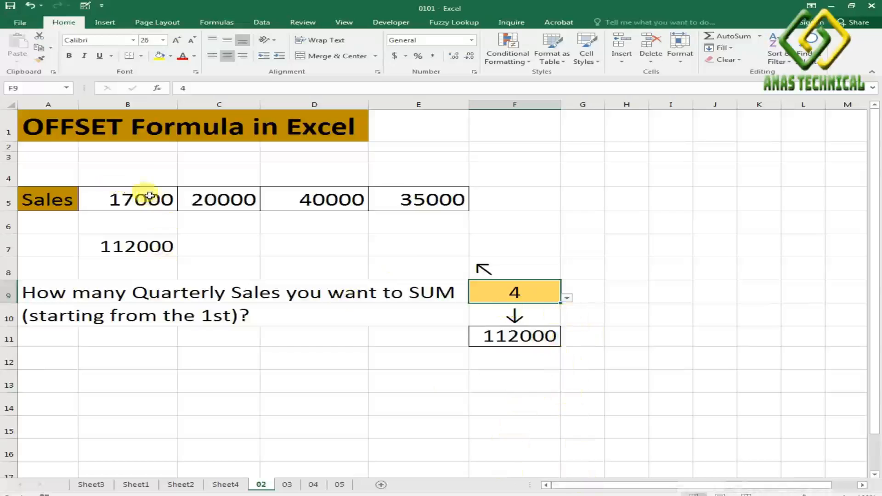
Step: Delete the sales total in B7 on sheet 04
left_click(312, 486)
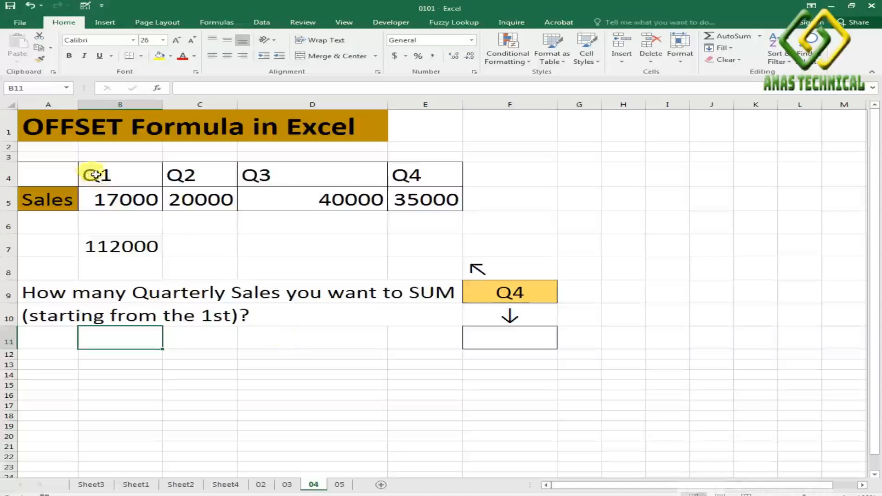
left_click(124, 253)
key("Delete")
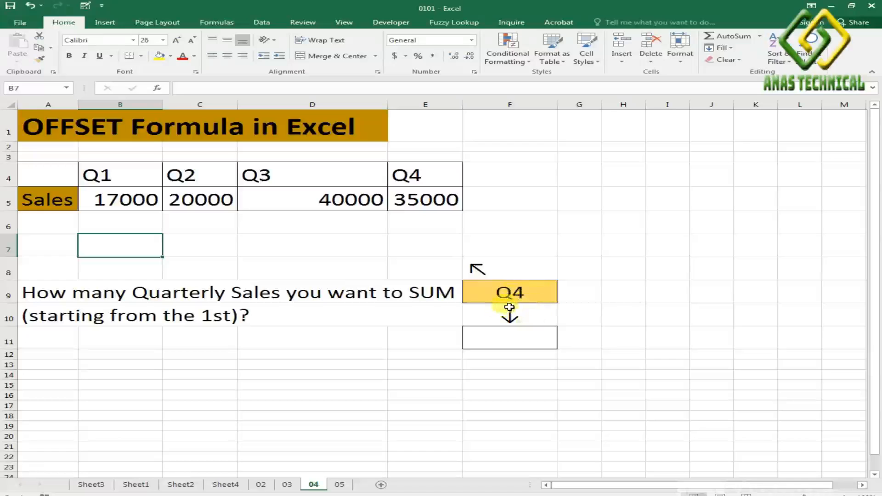
Step: Remove all arguments from the MATCH formula in F8 on sheet 03, keeping =MATCH( open for editing
left_click(288, 486)
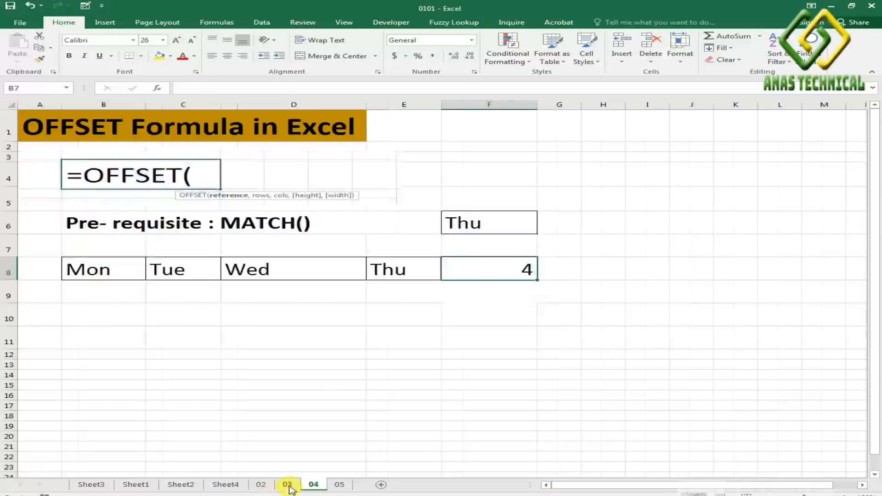
double_click(491, 269)
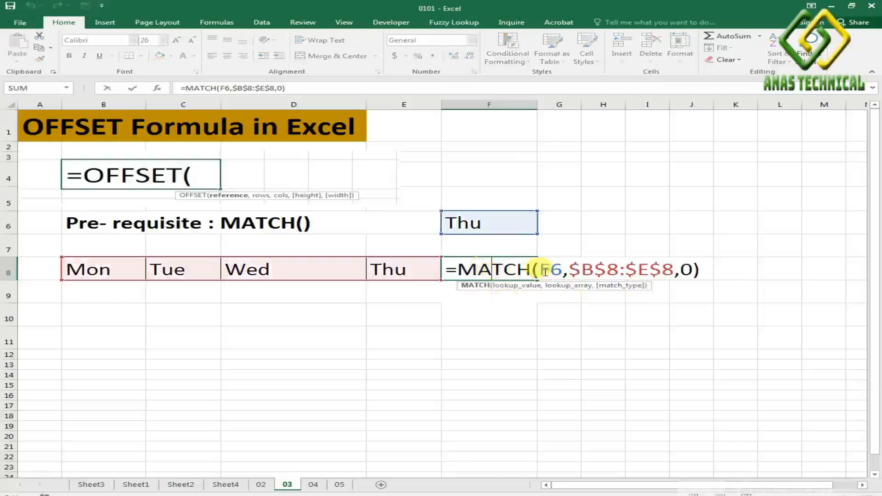
left_click_drag(539, 270, 701, 269)
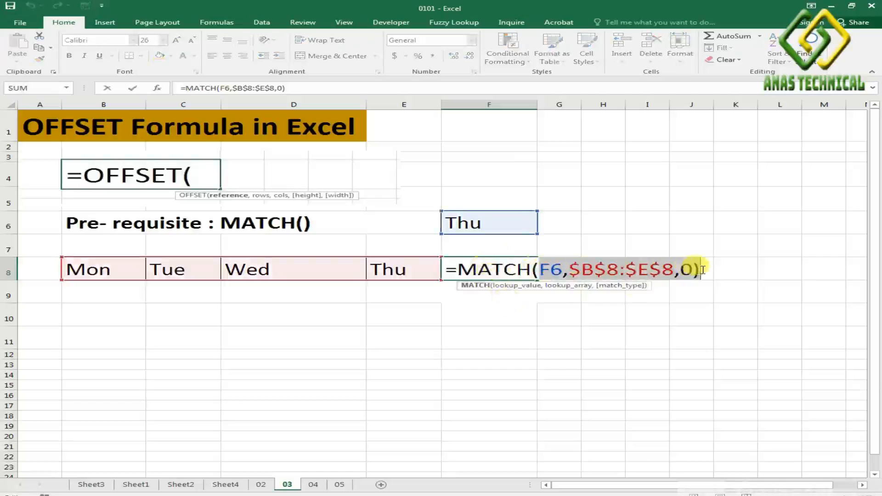
key("BackSpace")
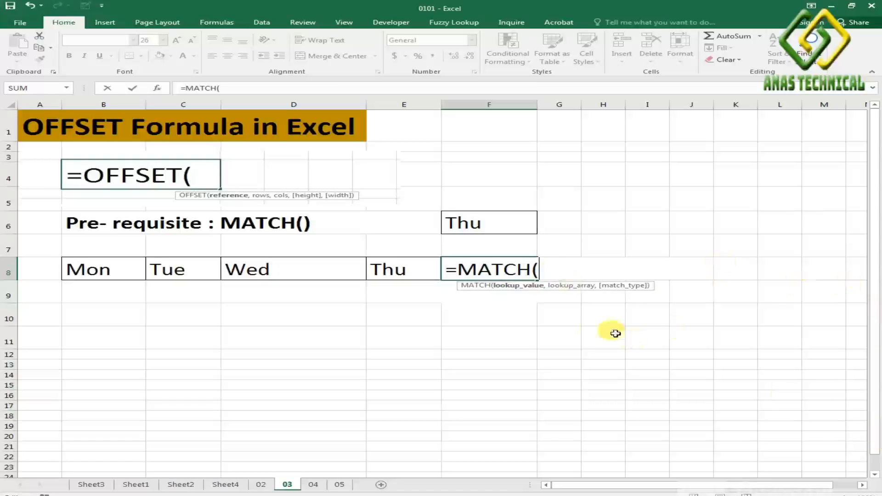
Step: Complete the MATCH formula in F8 as =MATCH(F6,$B$8:$E$8,0), looking up the F6 day with an exact match
left_click(501, 223)
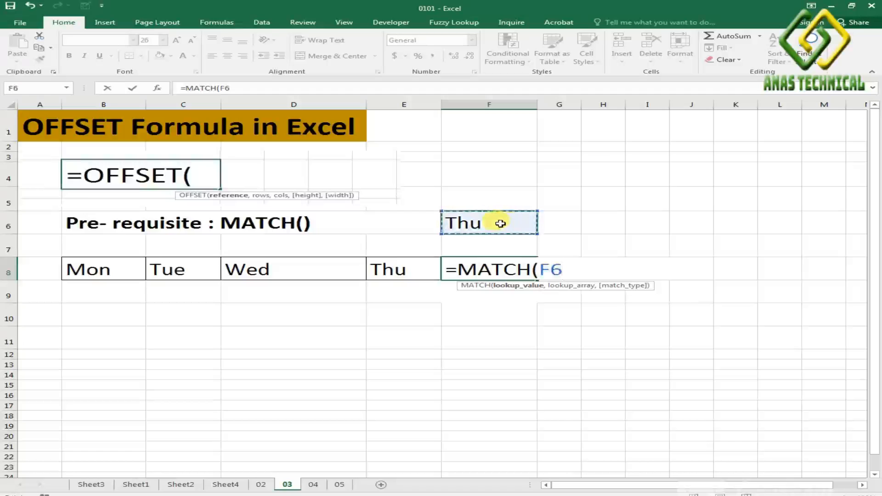
type(",")
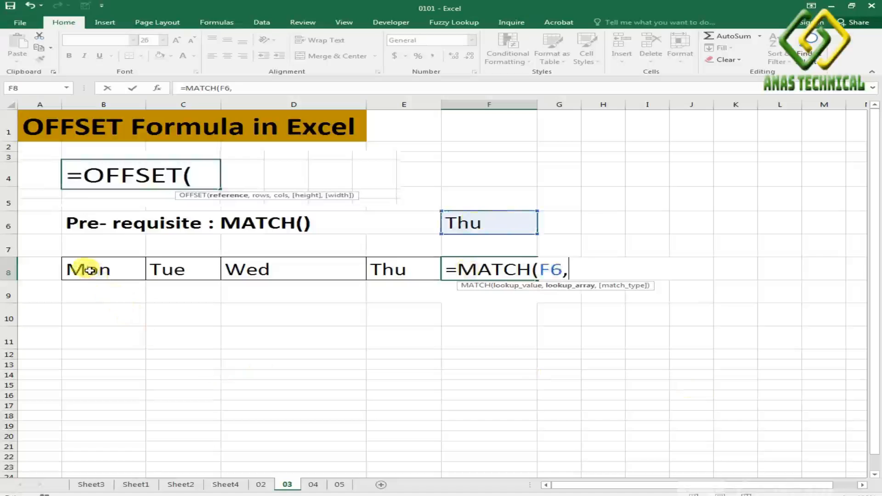
left_click_drag(90, 271, 386, 271)
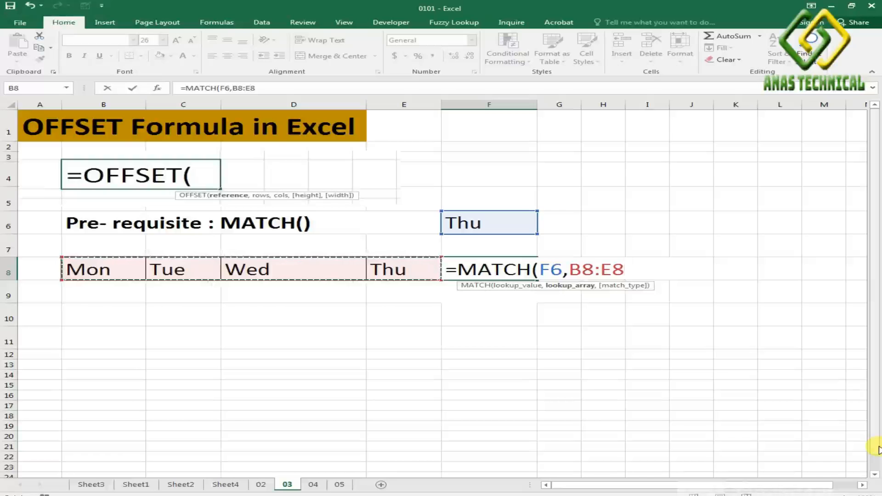
key("F4")
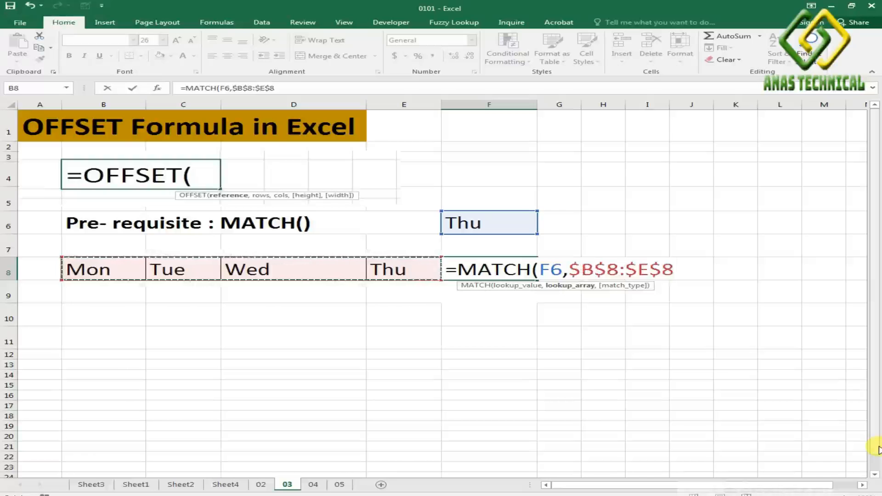
type(",")
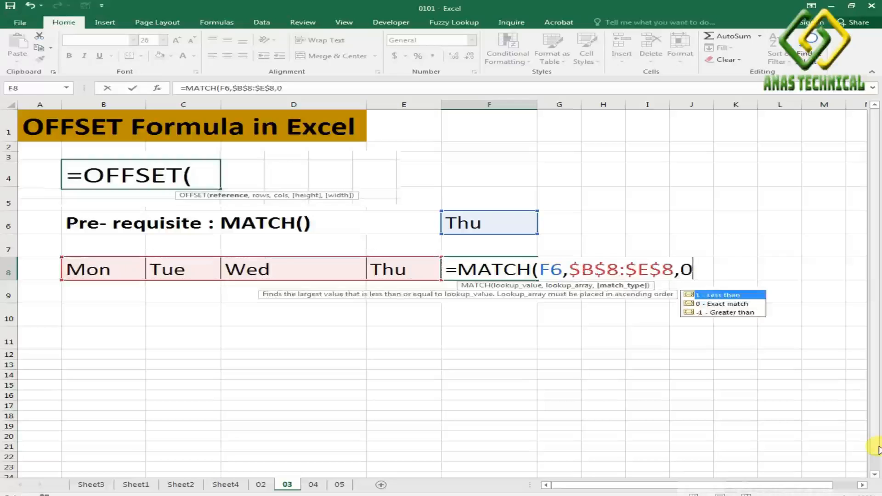
type("0)")
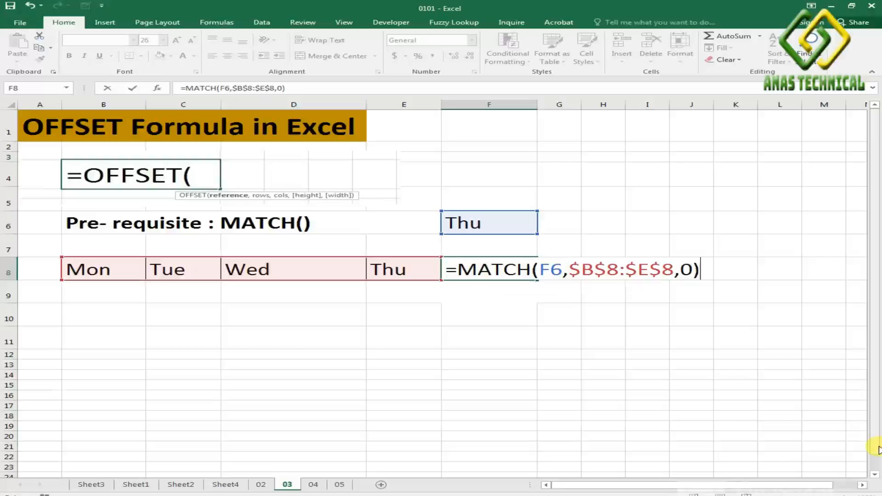
key("Return")
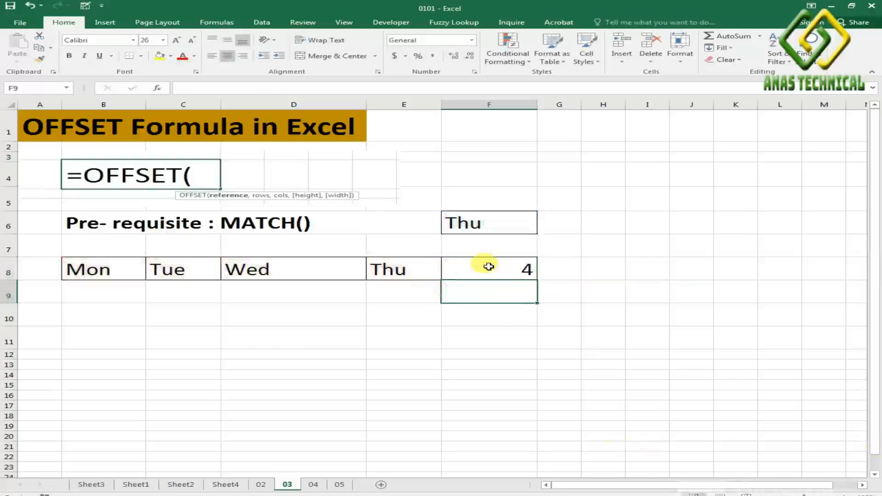
Step: Test the MATCH formula by switching the day in F6 to Tue, Wed and back to Thu
left_click(500, 222)
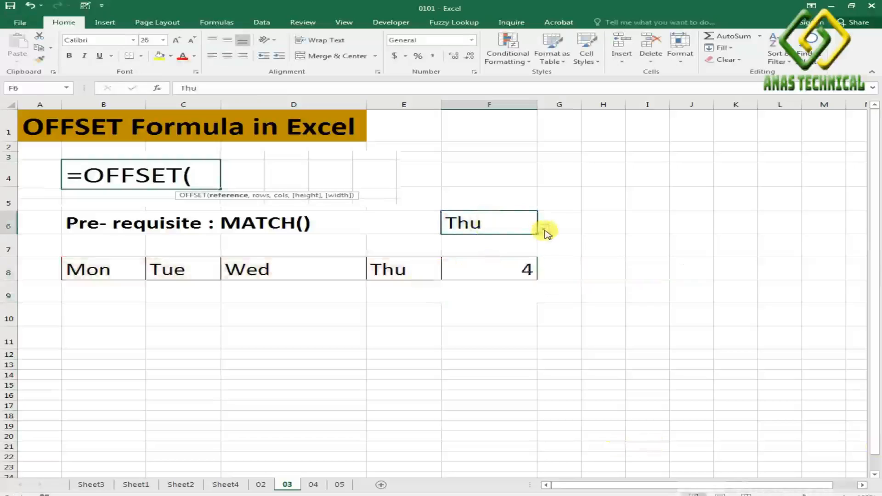
left_click(544, 229)
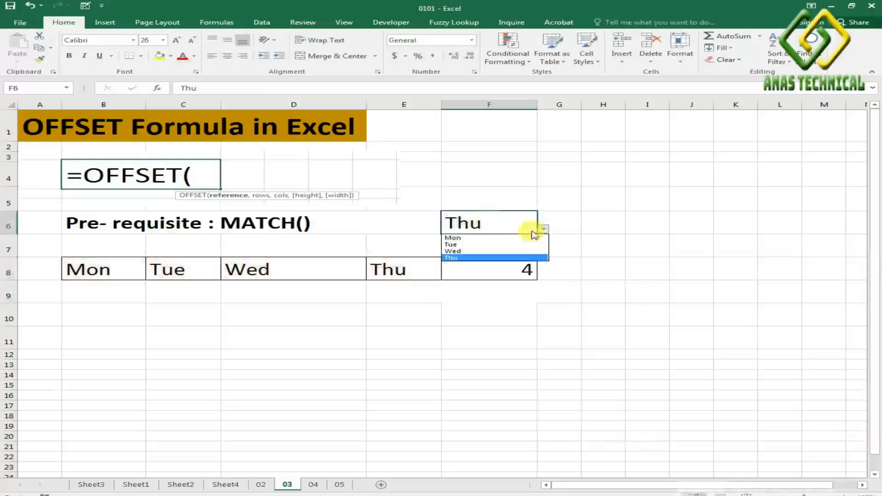
left_click(454, 245)
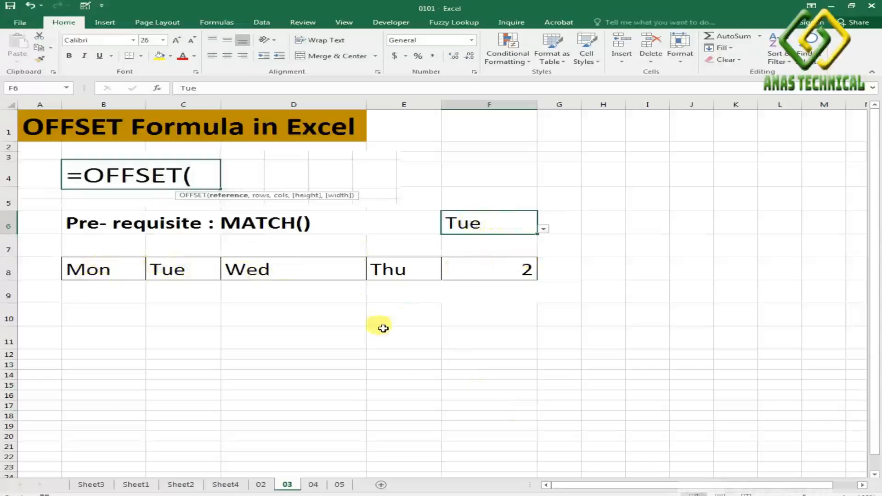
left_click(545, 230)
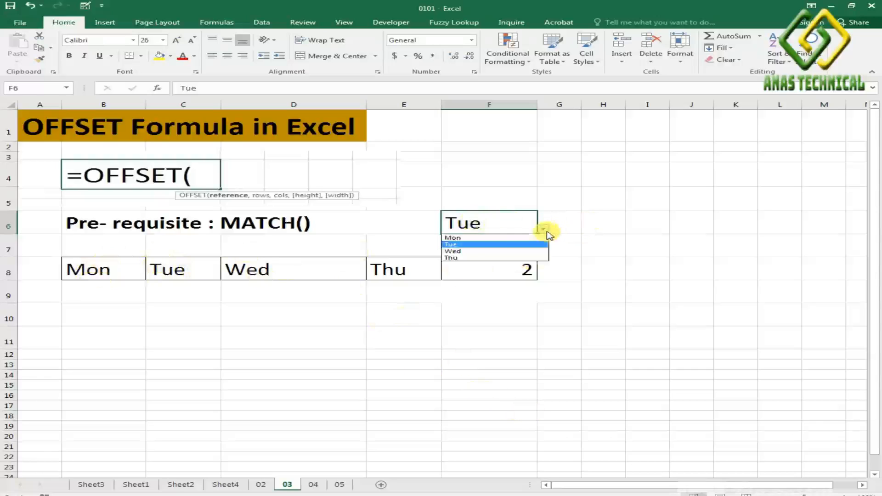
left_click(460, 251)
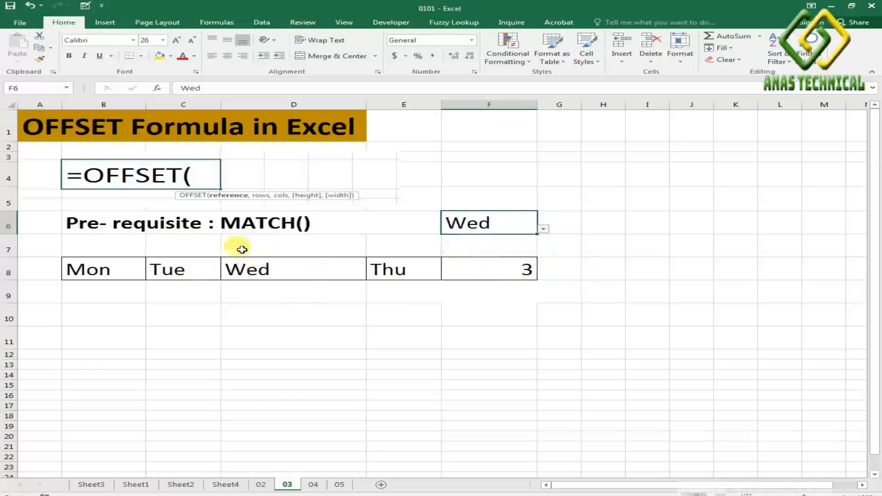
left_click(543, 229)
left_click(450, 258)
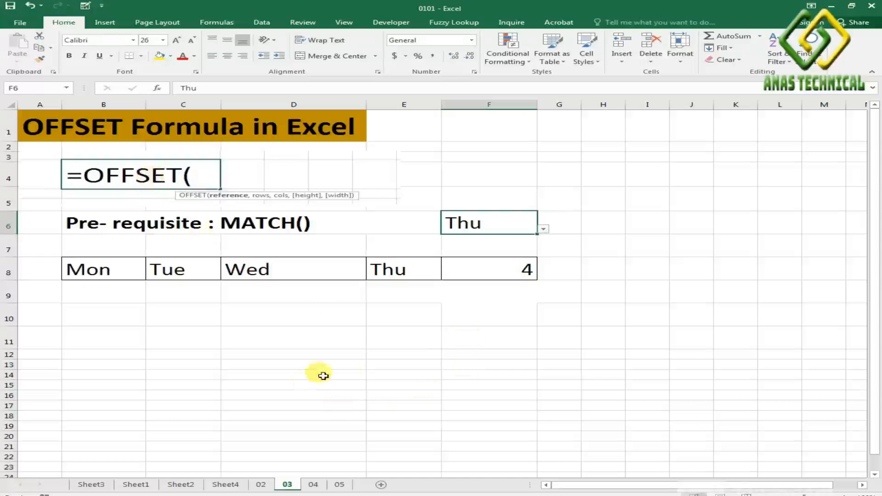
Step: On sheet 04, choose Q3 as the quarter in F9
left_click(314, 485)
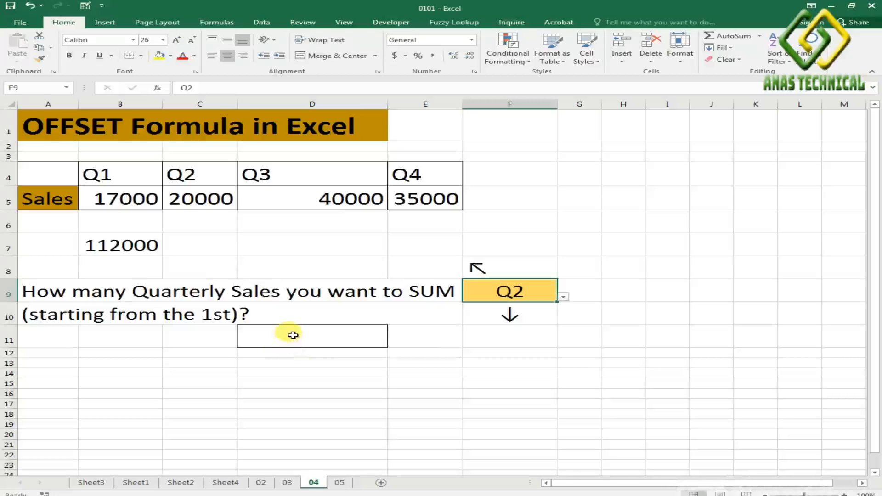
type("=")
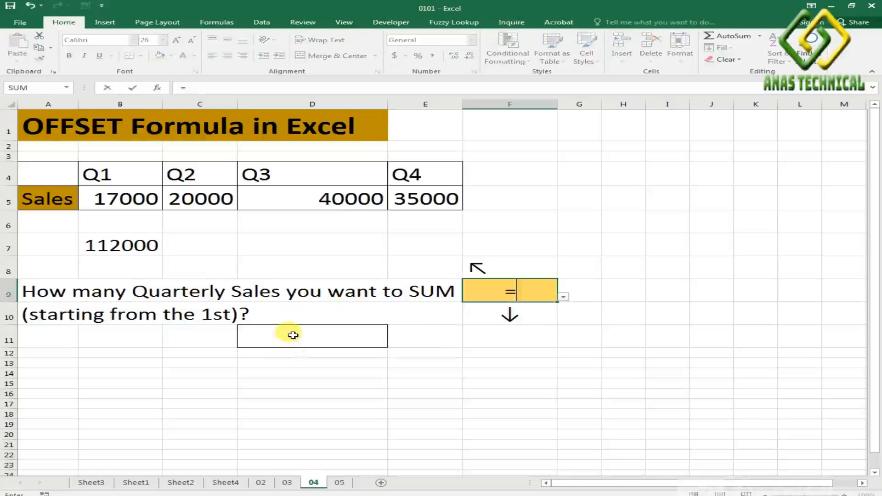
key("Escape")
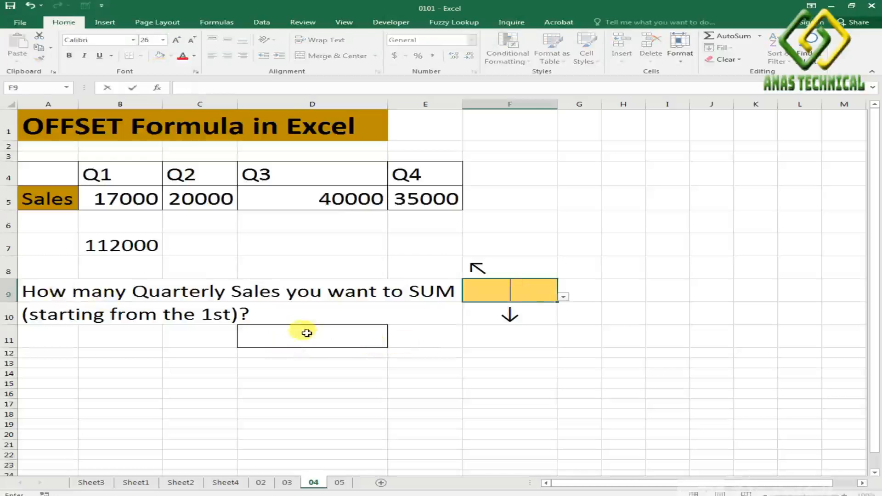
left_click(301, 333)
left_click(549, 289)
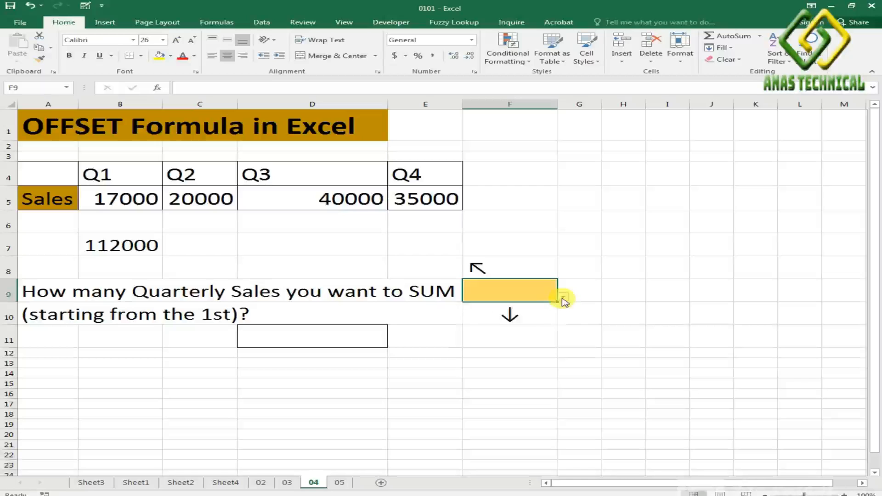
left_click(563, 296)
left_click(508, 319)
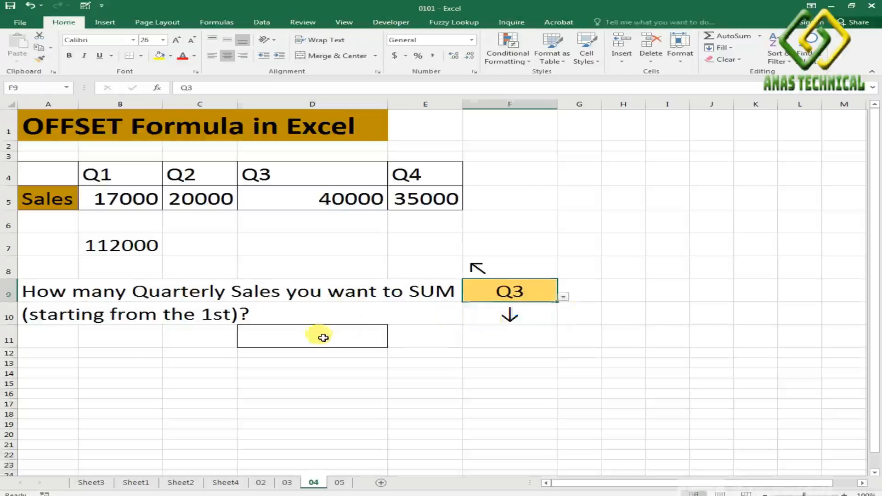
Step: Start a formula in D11 that nests OFFSET inside SUM, entering =SUM(OFFSET(
left_click(320, 338)
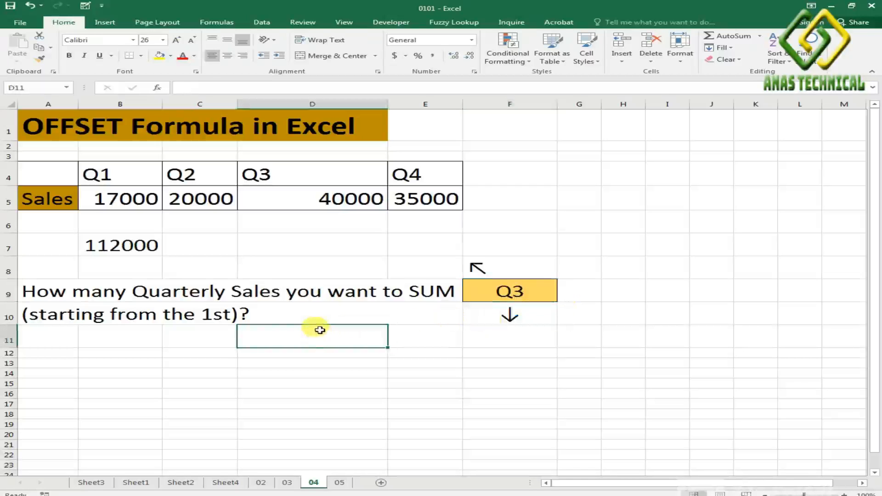
type("+")
key("BackSpace")
type("=")
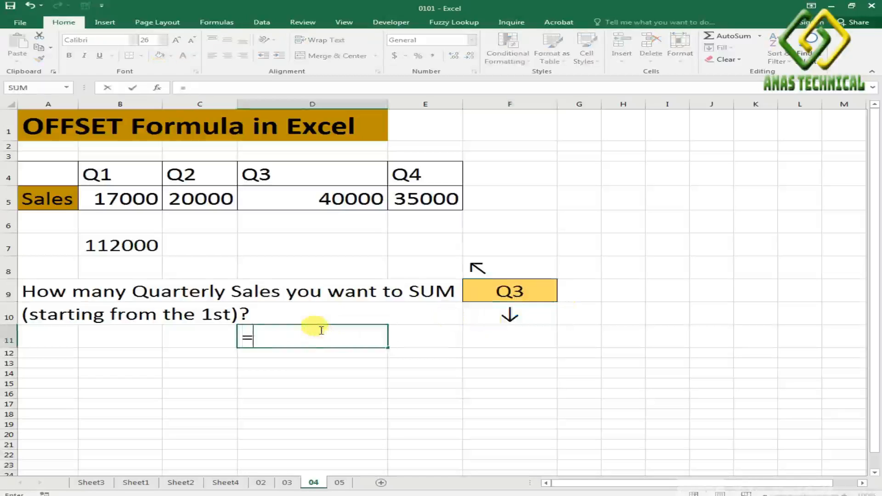
type("s")
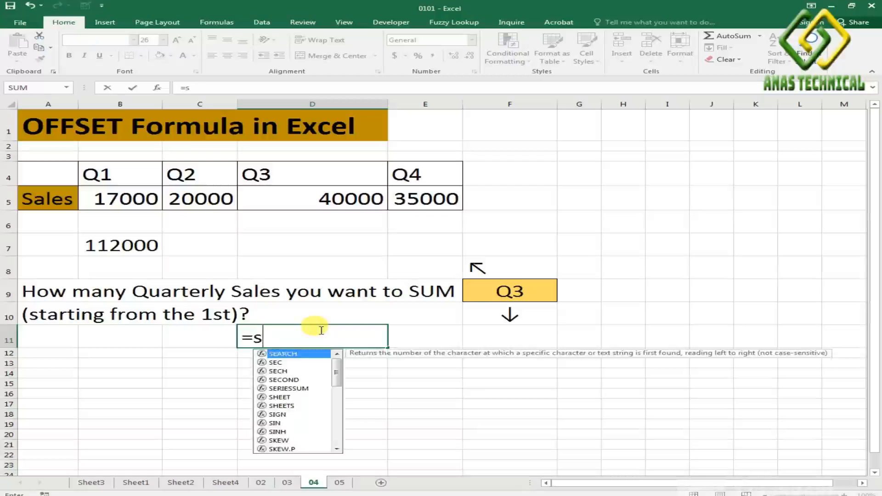
type("um")
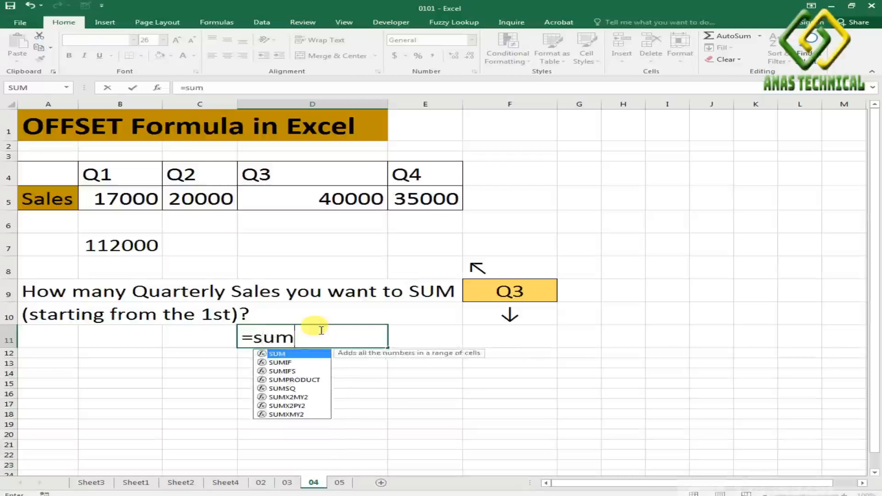
type("(")
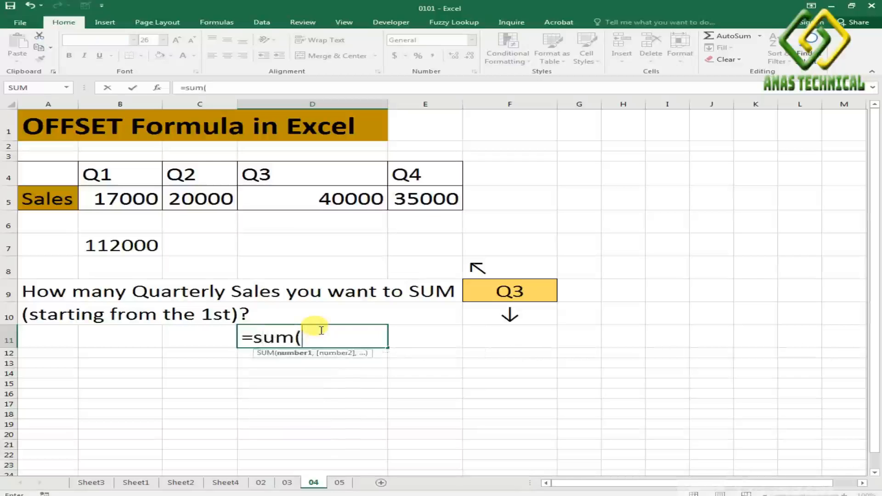
type("of")
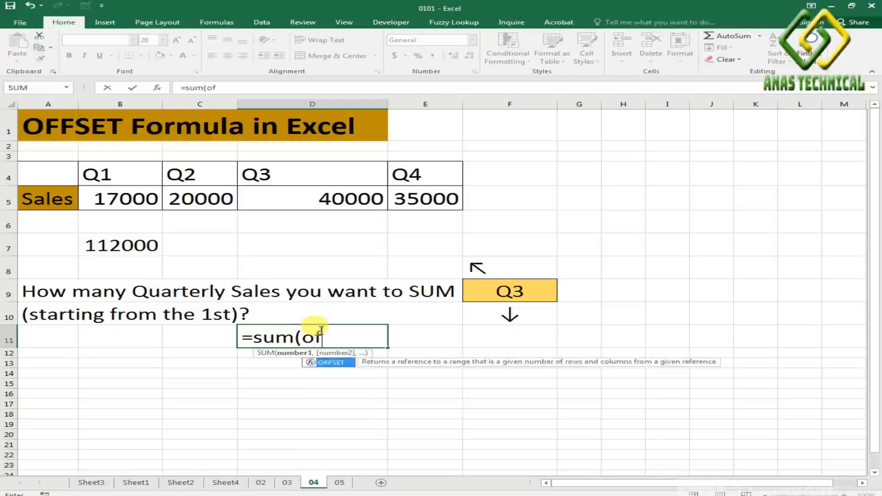
type("f")
key("Tab")
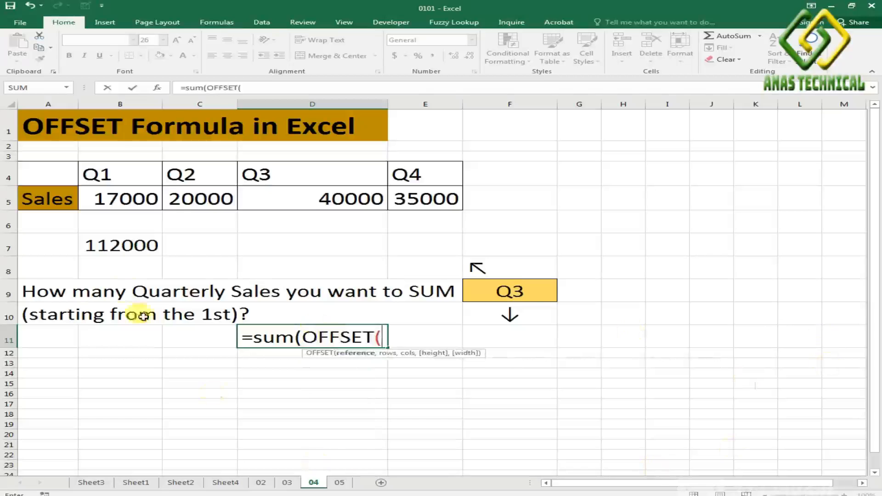
Step: Give the OFFSET in D11 the reference B5, 0 rows, 0 columns and a height of 1
left_click(105, 203)
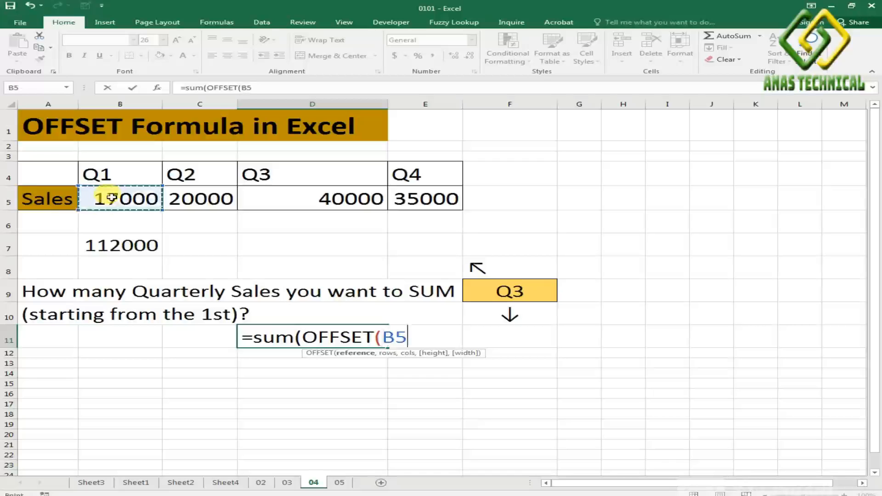
type(",")
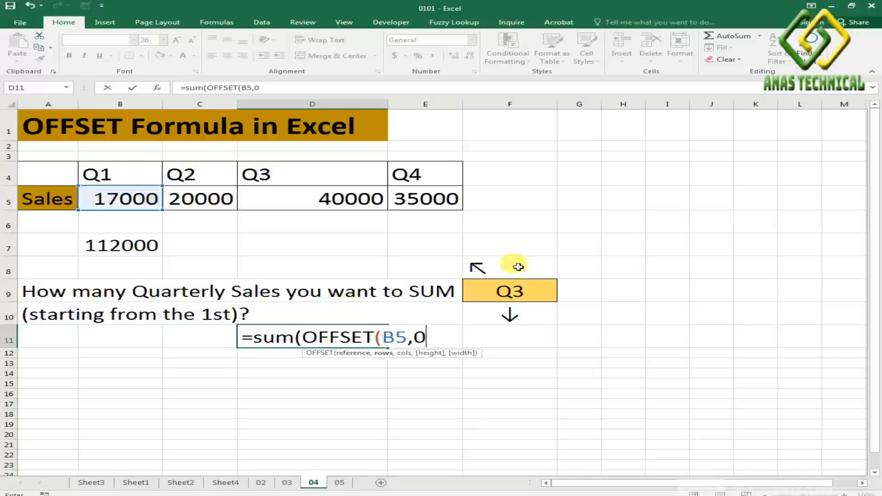
type("0,0")
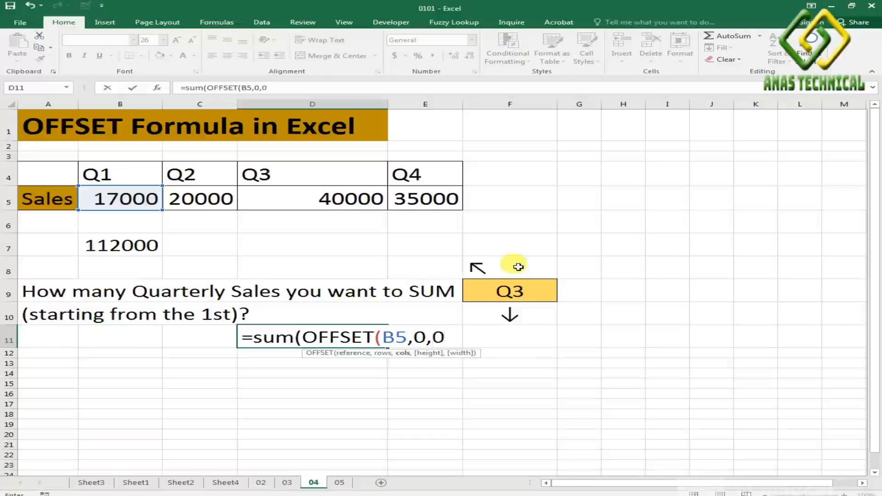
type(",1,")
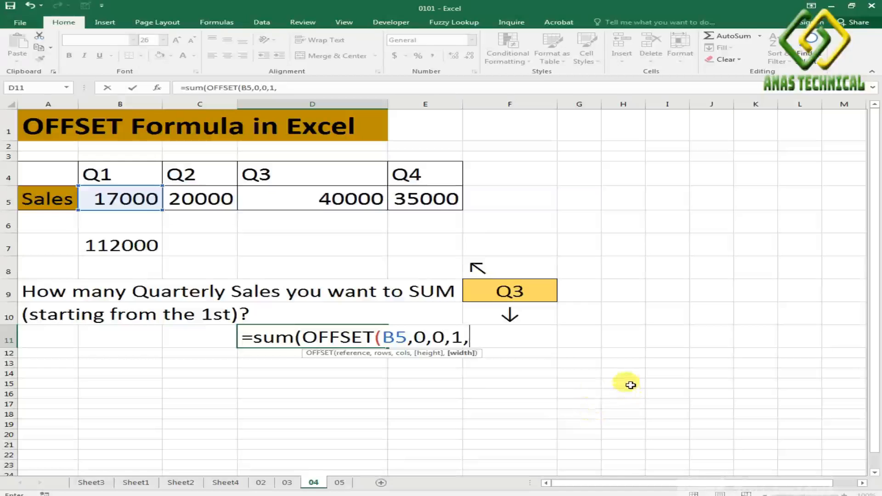
Step: Complete the D11 formula with MATCH(F9,$B$4:$E$4,0) as the OFFSET width and enter it
type("ma")
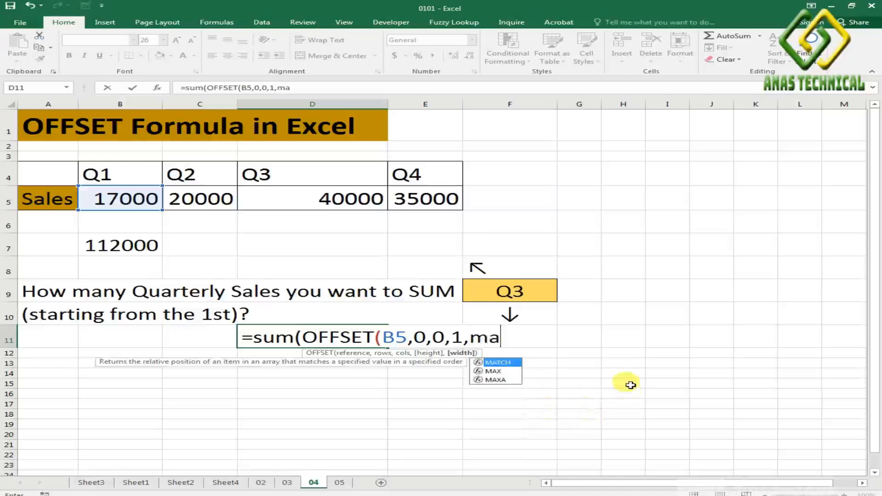
key("Tab")
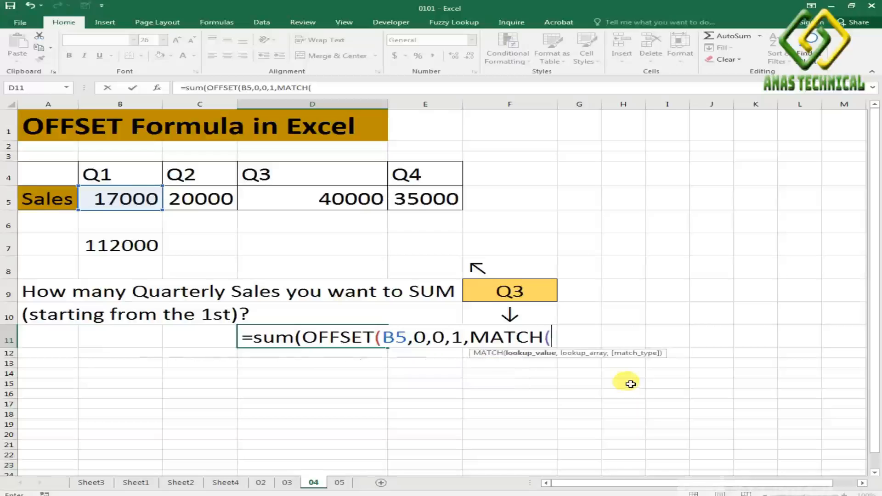
left_click(533, 291)
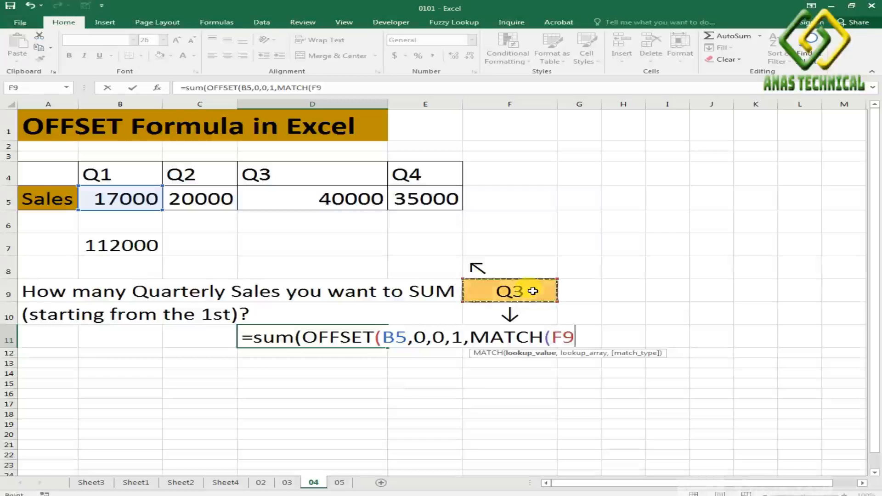
type(",")
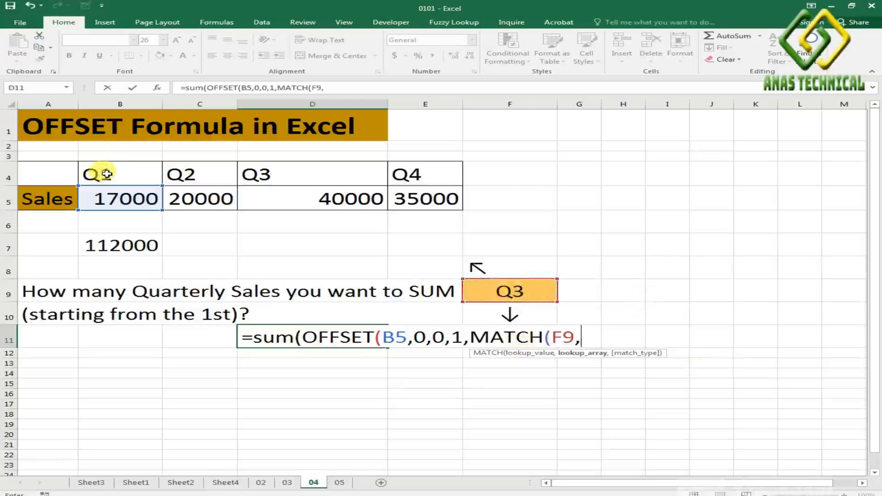
left_click_drag(107, 170, 439, 184)
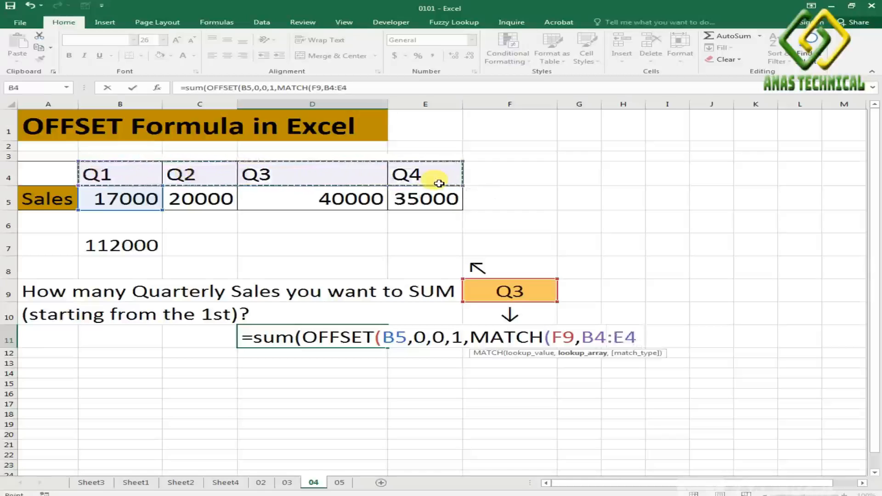
key("F4")
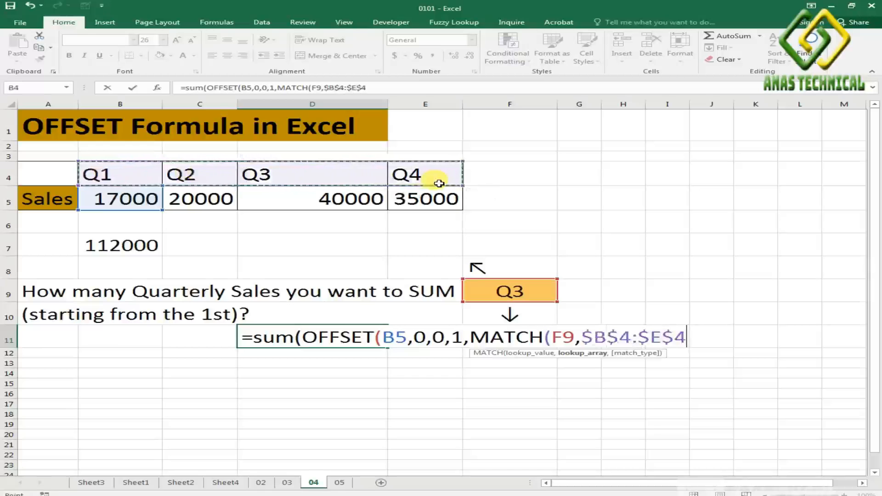
type(",")
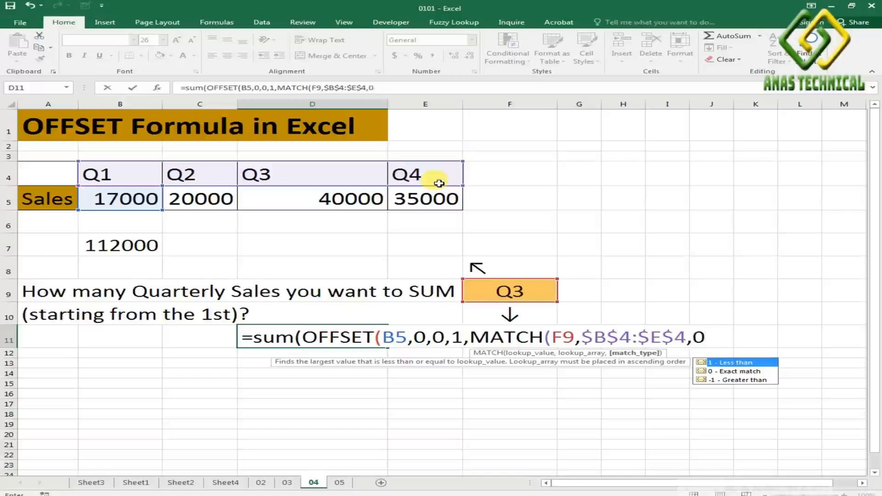
type("0)))")
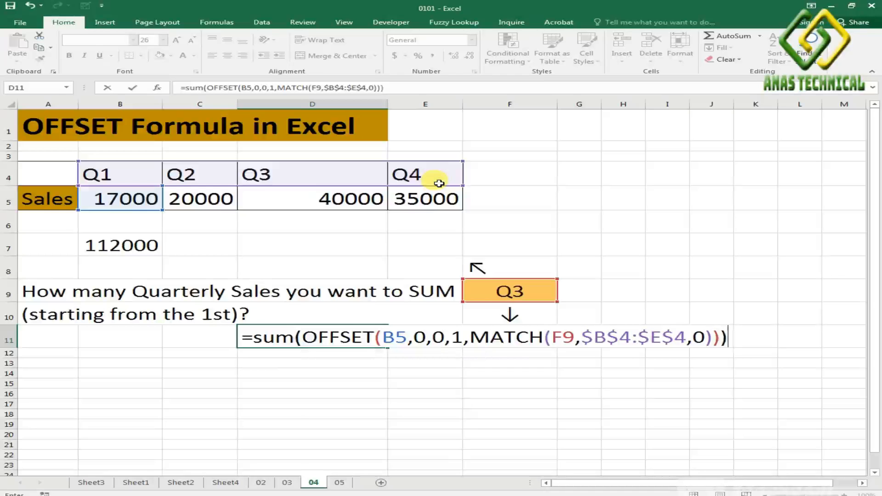
key("Return")
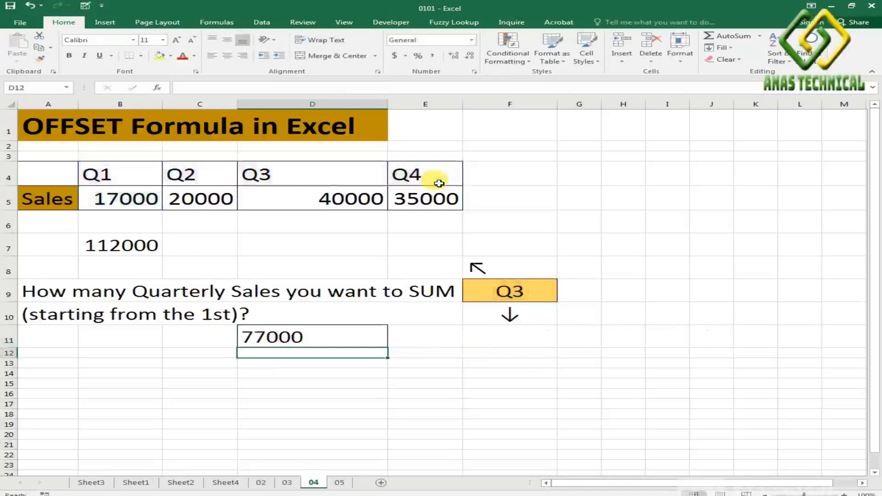
left_click(335, 336)
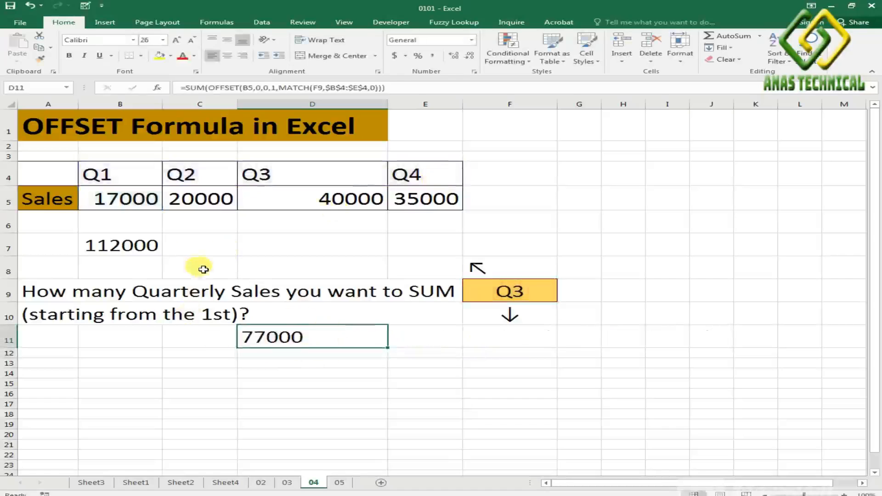
Step: Shorten the SUM range in B7 to B5:D5 for comparison with the D11 total
left_click(123, 243)
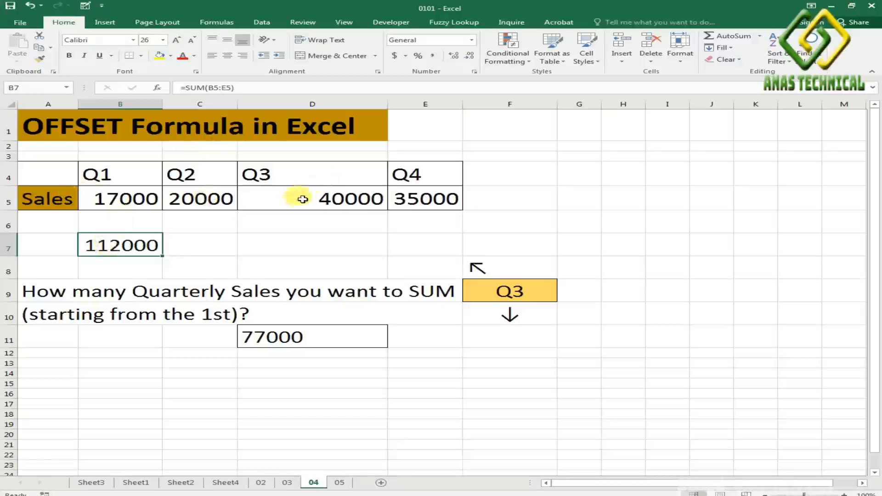
double_click(136, 238)
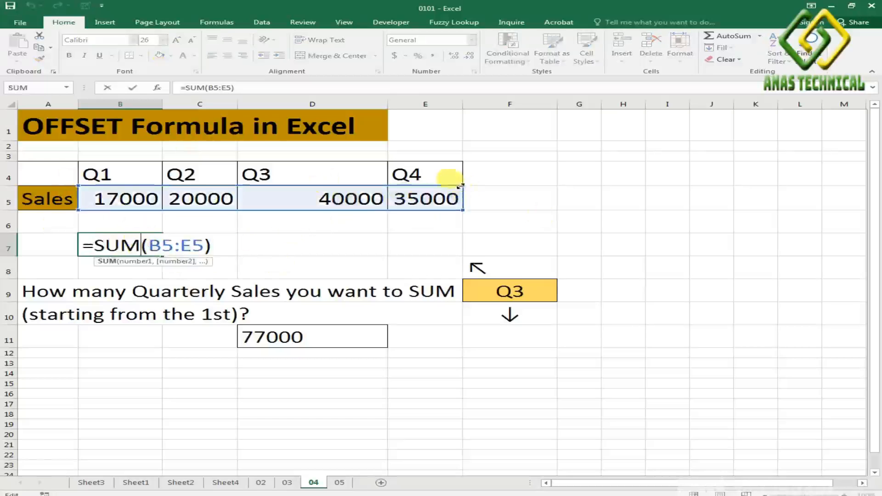
left_click_drag(461, 185, 409, 186)
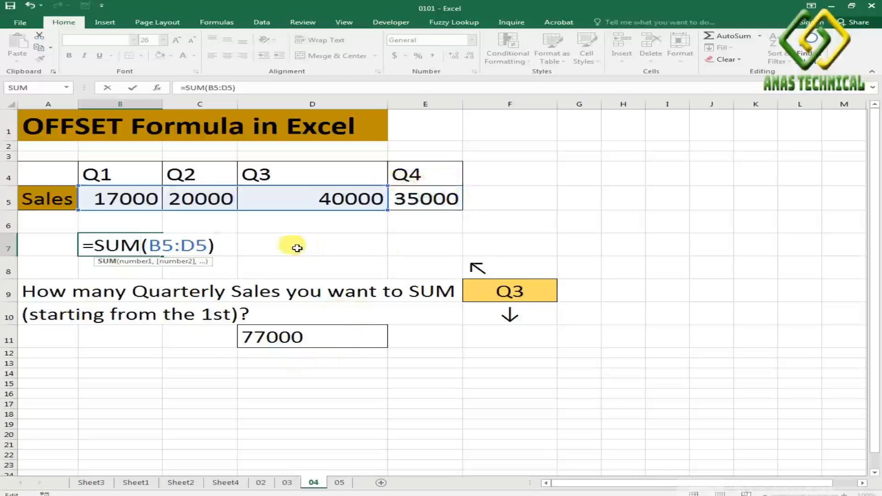
key("Return")
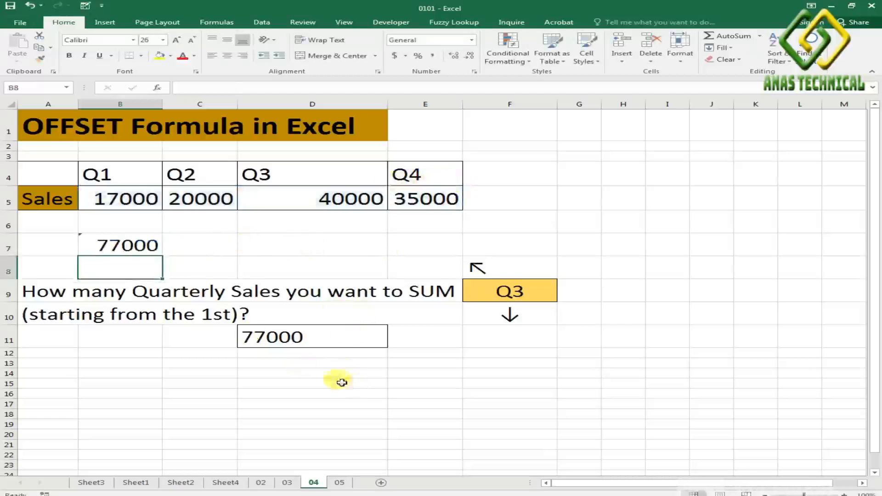
left_click(262, 336)
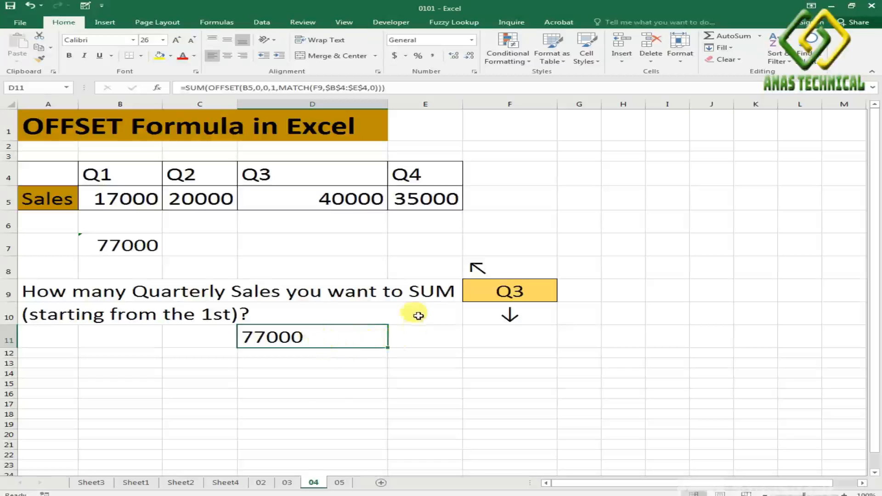
left_click(531, 291)
left_click(565, 298)
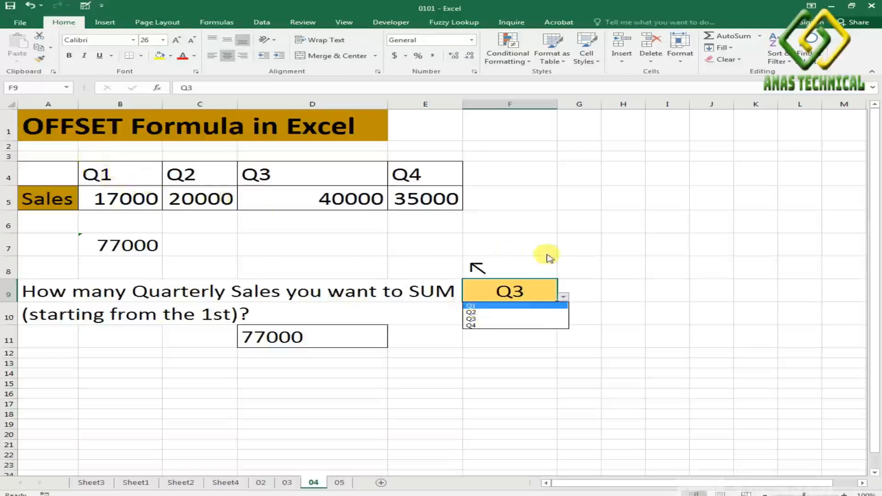
left_click(513, 296)
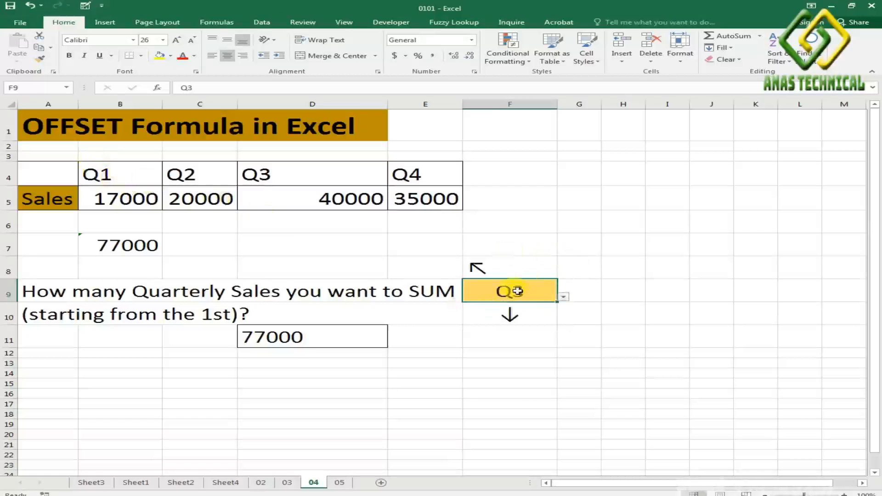
Step: Replace the quarter headers with month names by entering Jan in B4 and filling the series across to E4
left_click(116, 169)
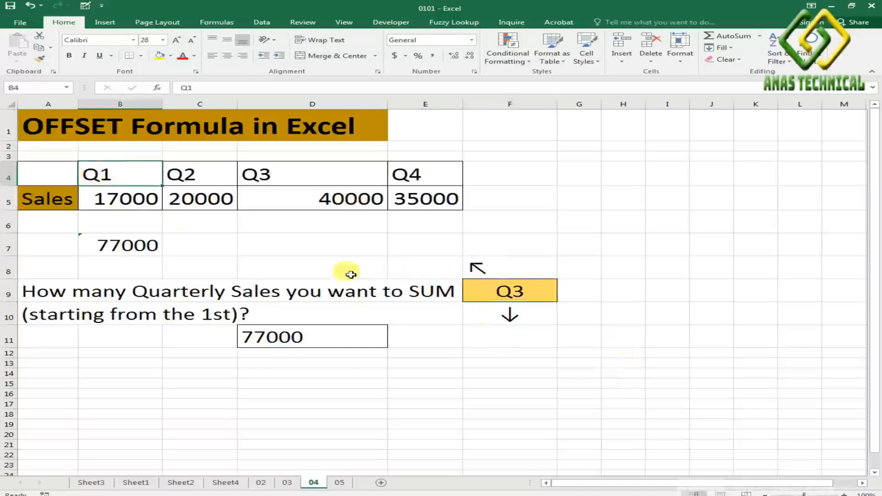
type("Jan")
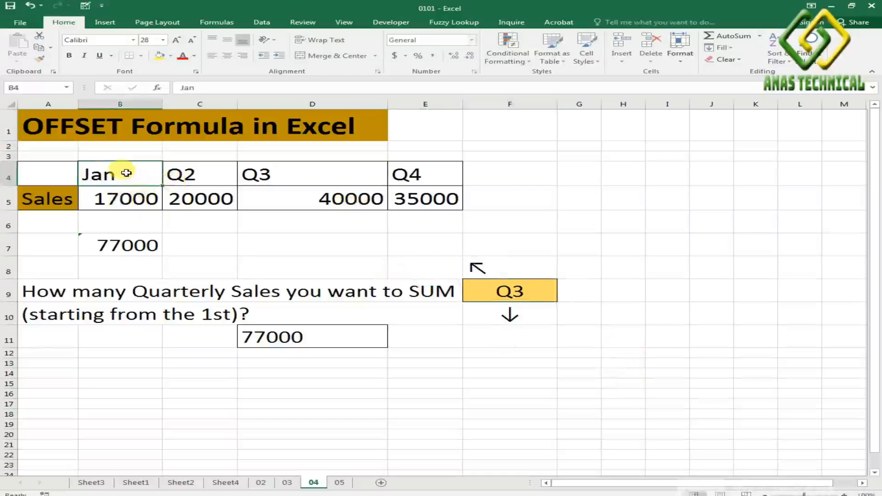
key("ctrl+Return")
left_click_drag(163, 186, 448, 183)
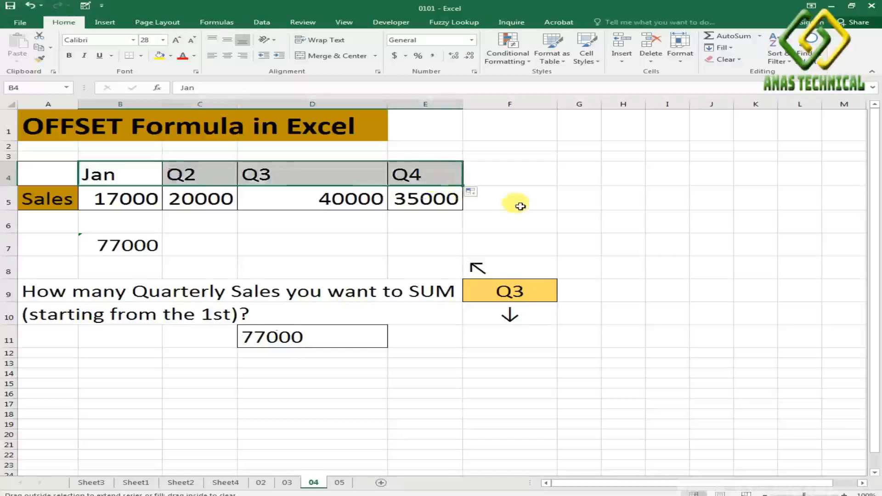
Step: Test the D11 formula by setting the month in F9 to Feb and then apr, and review the formula
left_click(504, 291)
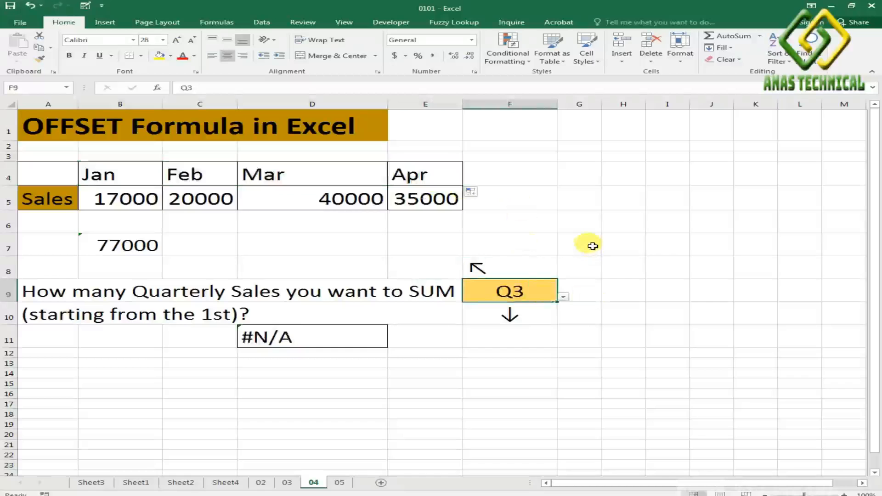
type("Feb")
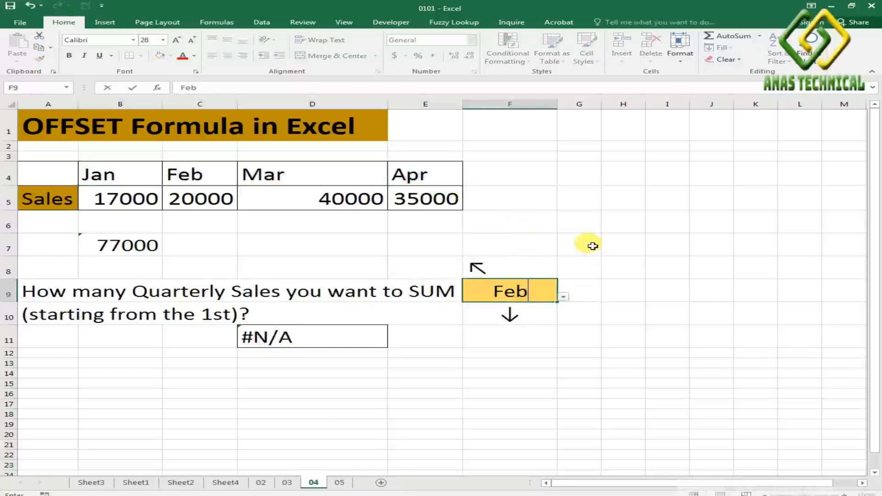
key("Return")
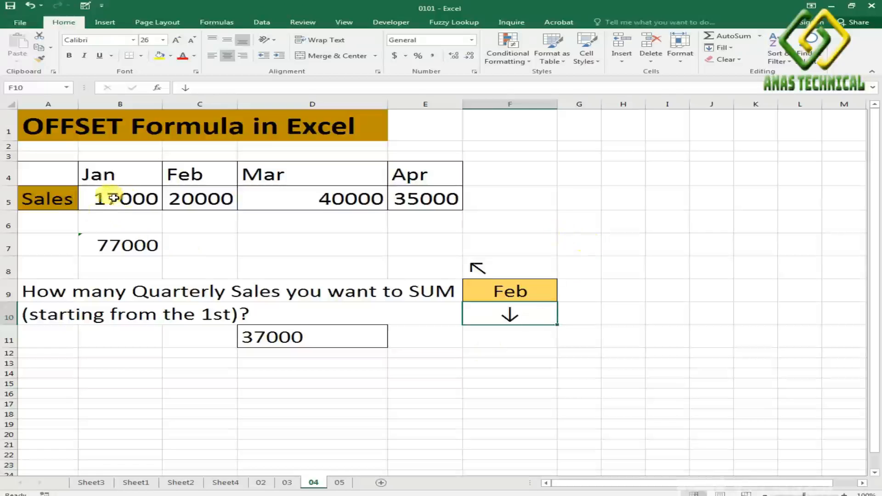
left_click(522, 292)
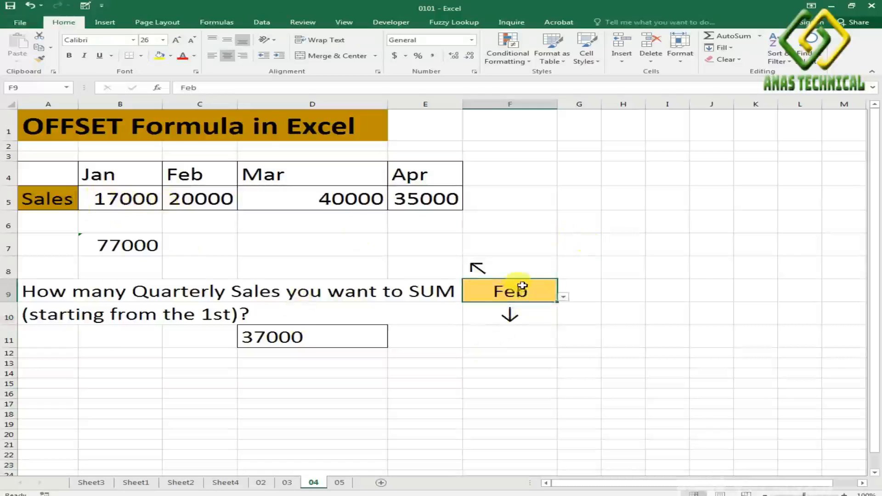
type("apr")
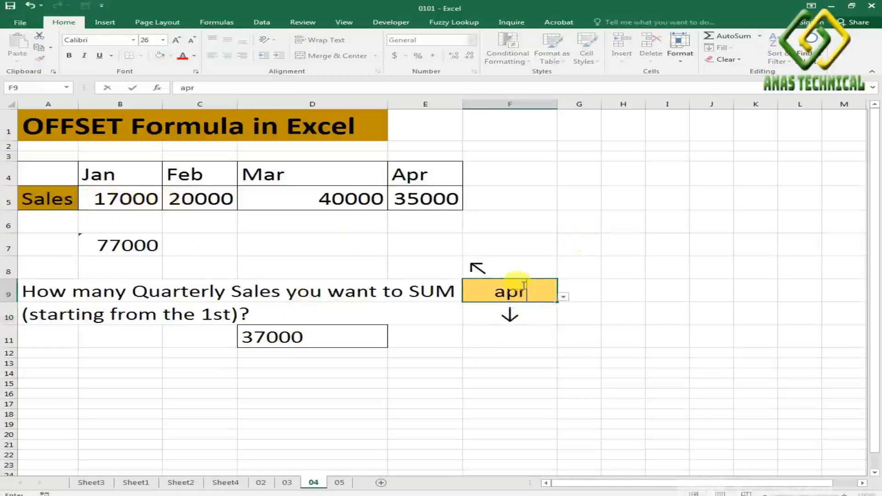
key("Return")
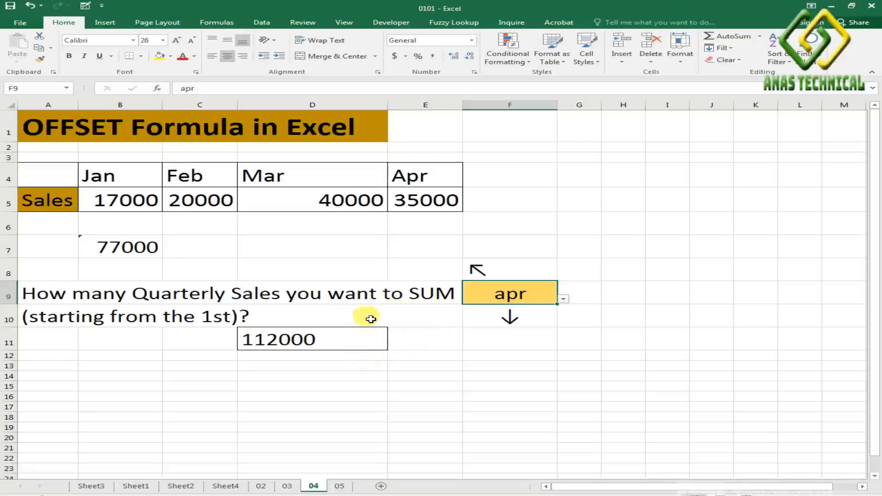
double_click(348, 340)
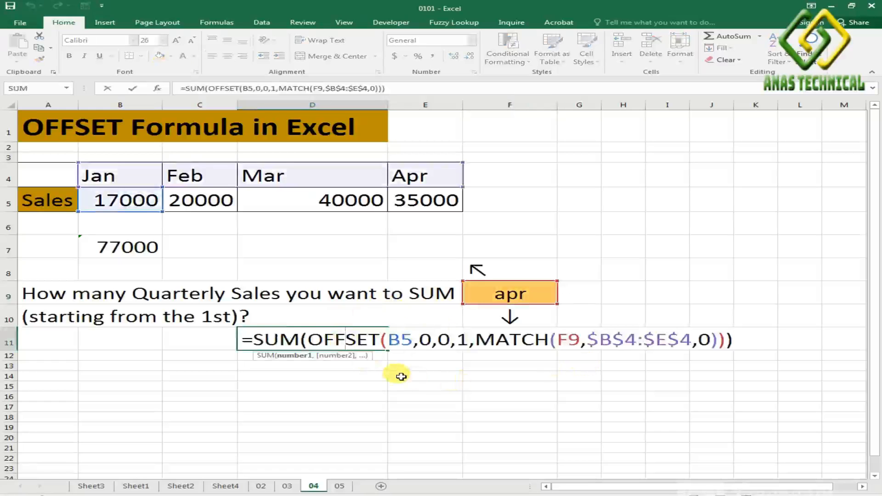
key("Escape")
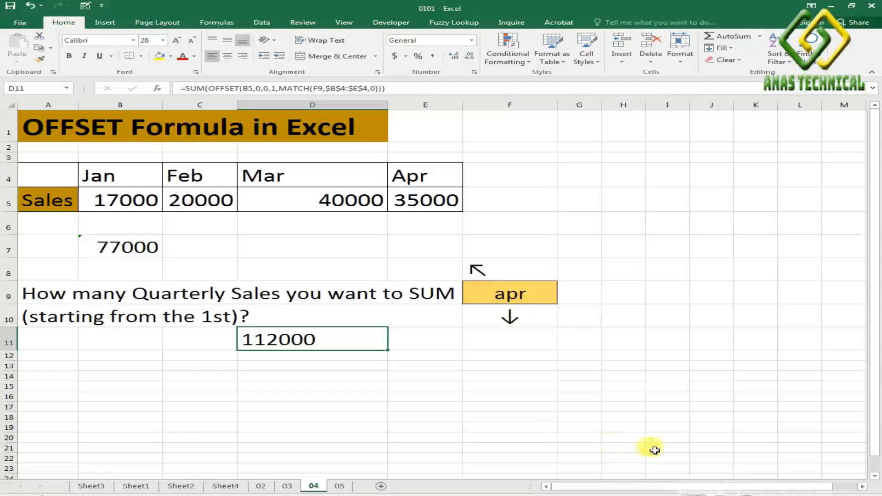
Step: On sheet 05, set the year in B12 to 2017 and open the SUM-OFFSET-MATCH formula in C12 for review
left_click(340, 486)
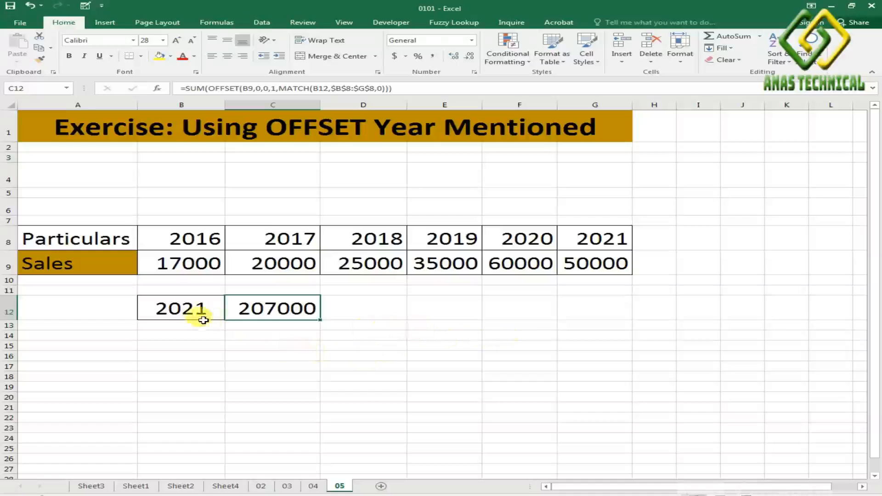
left_click(191, 309)
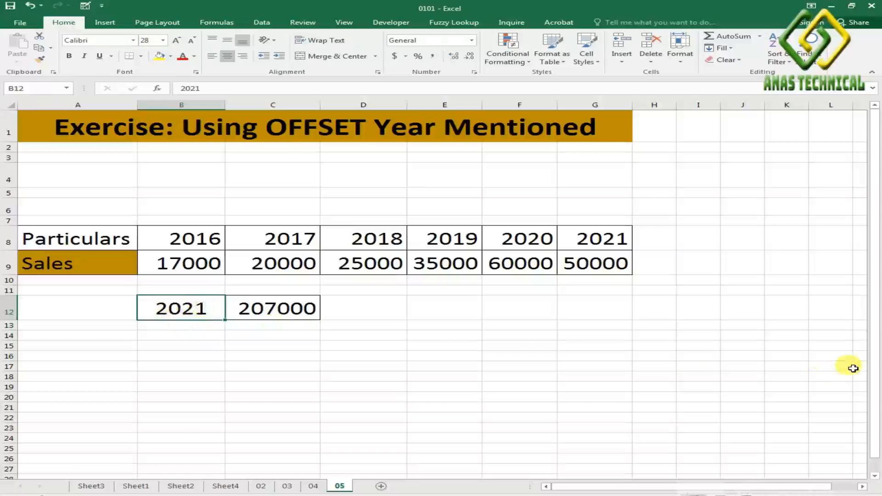
type("2")
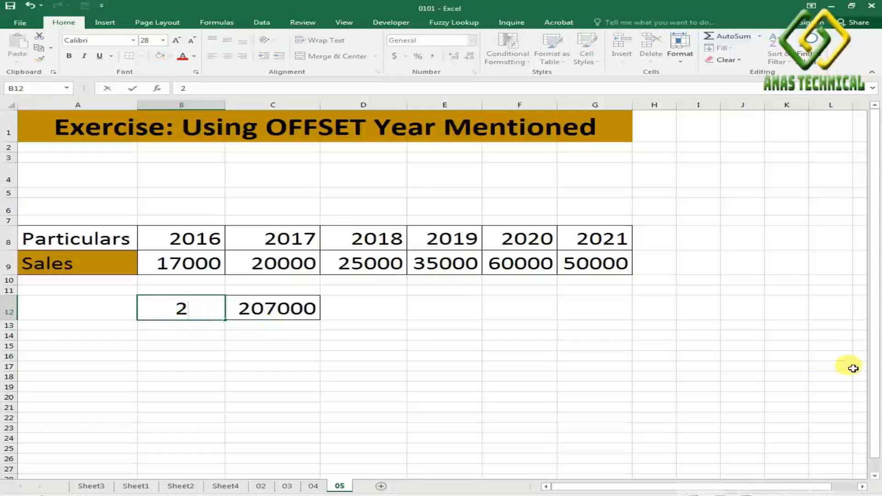
type("017")
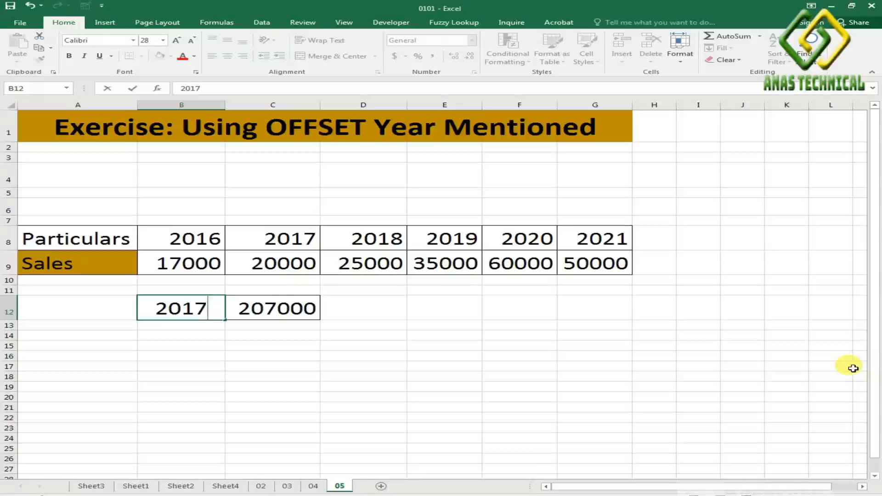
key("Return")
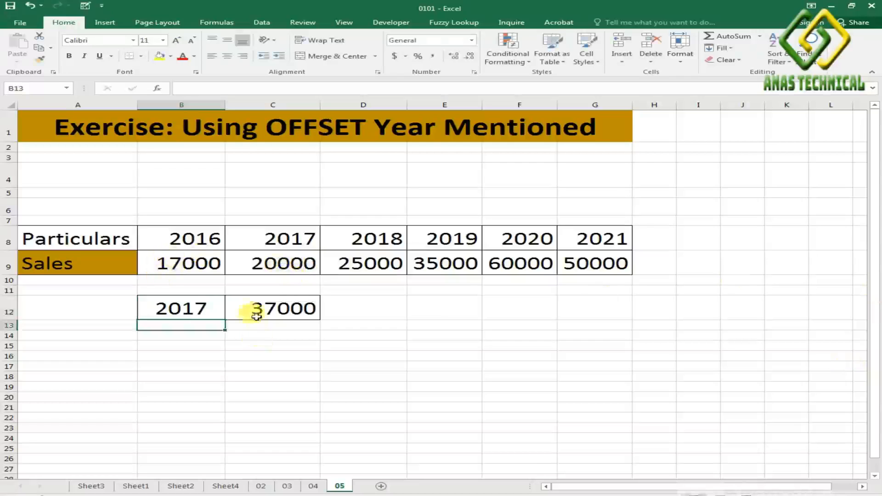
left_click(284, 310)
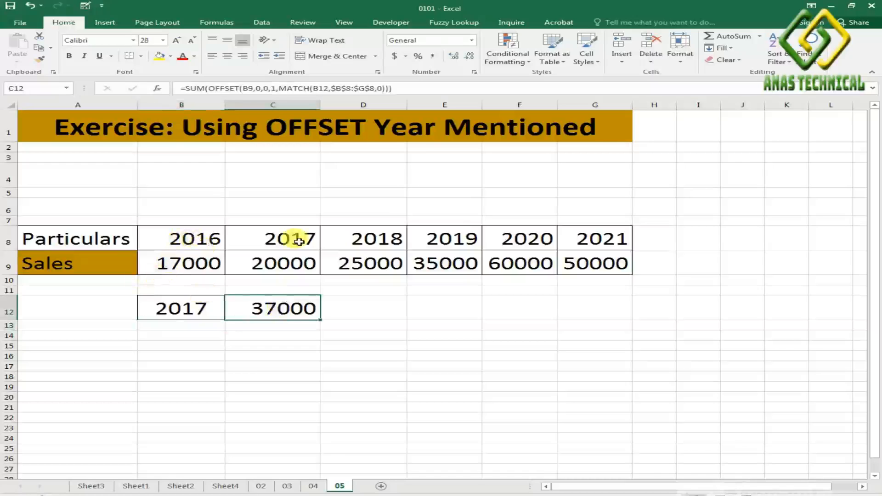
double_click(293, 308)
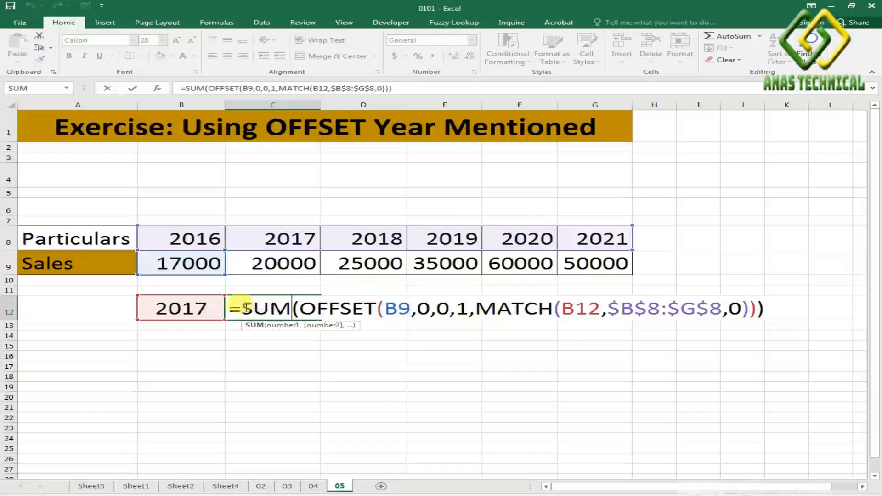
Step: Delete everything after the equals sign in the C12 formula
left_click_drag(242, 307, 804, 318)
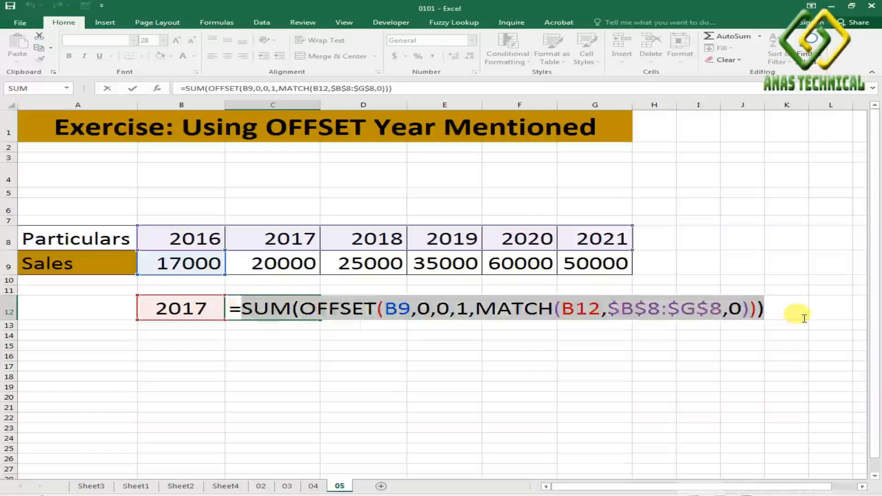
key("Delete")
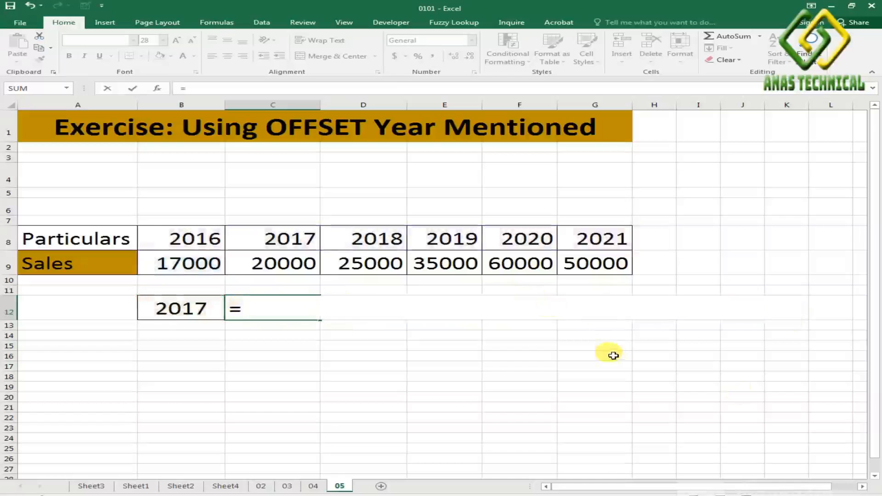
type("su")
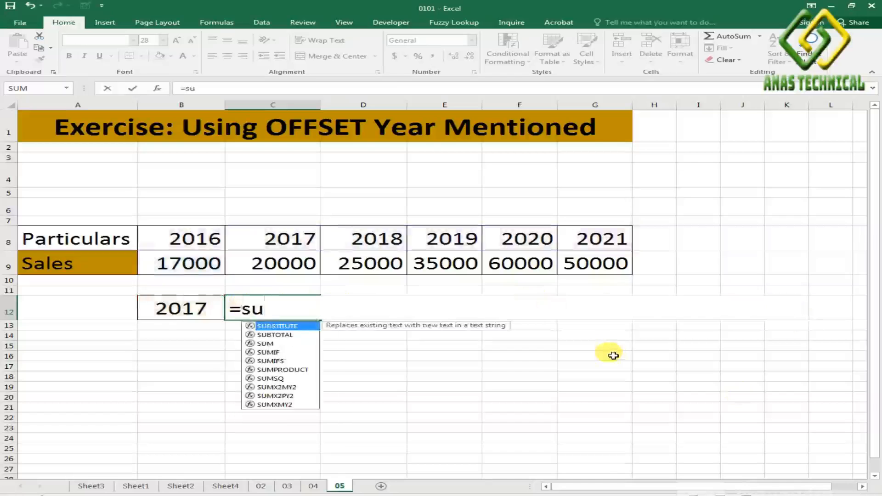
type("m")
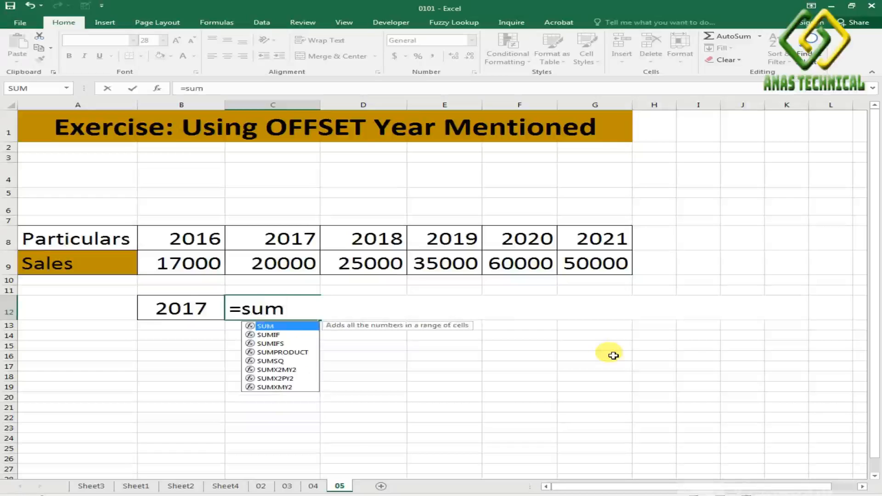
type("(")
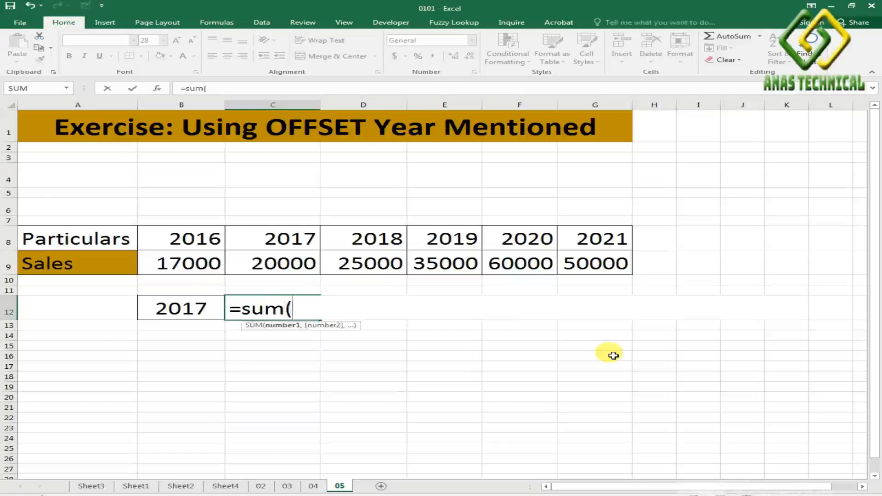
type("O")
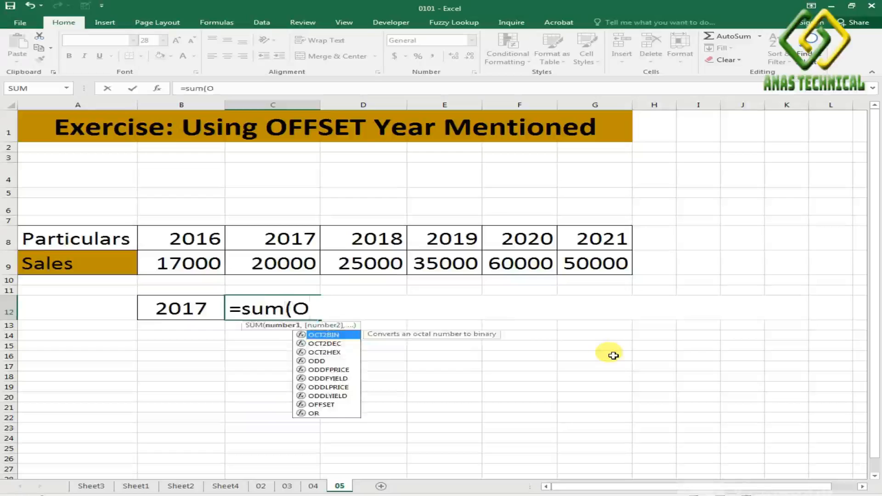
type("ff")
key("Tab")
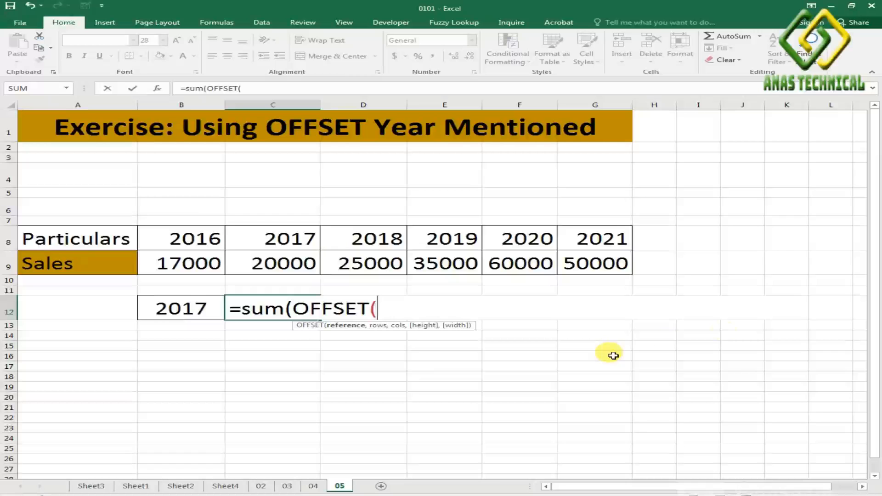
key("BackSpace")
key("BackSpace")
key("BackSpace")
key("BackSpace")
key("BackSpace")
key("BackSpace")
key("BackSpace")
key("BackSpace")
key("BackSpace")
key("BackSpace")
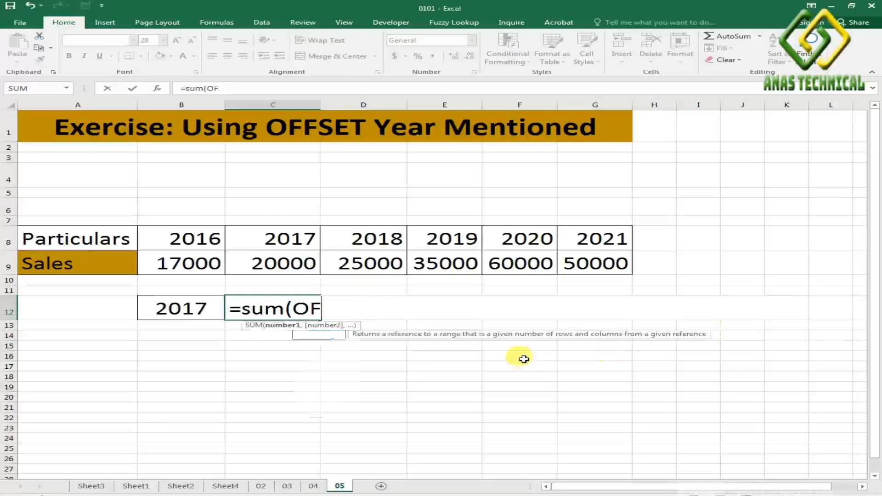
key("BackSpace")
key("BackSpace")
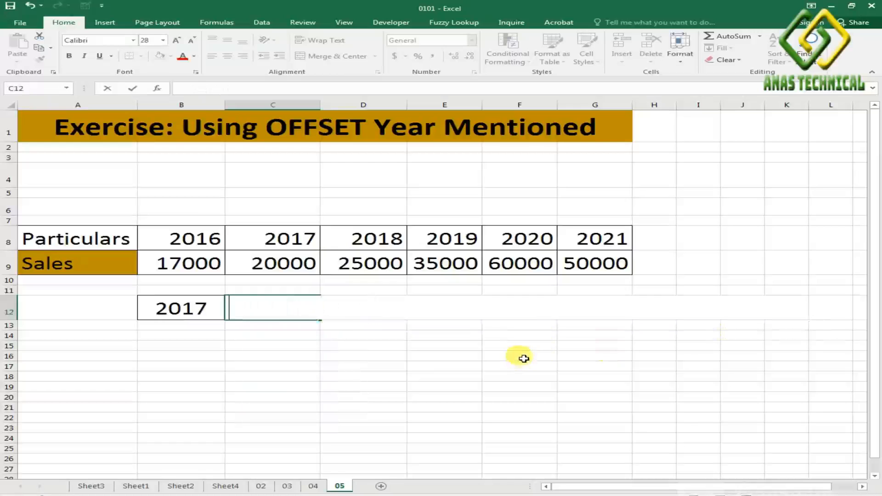
Step: Begin a new formula in C12 with OFFSET nested inside SUM, as =SUM(OFFSET(
left_click(267, 364)
left_click(268, 306)
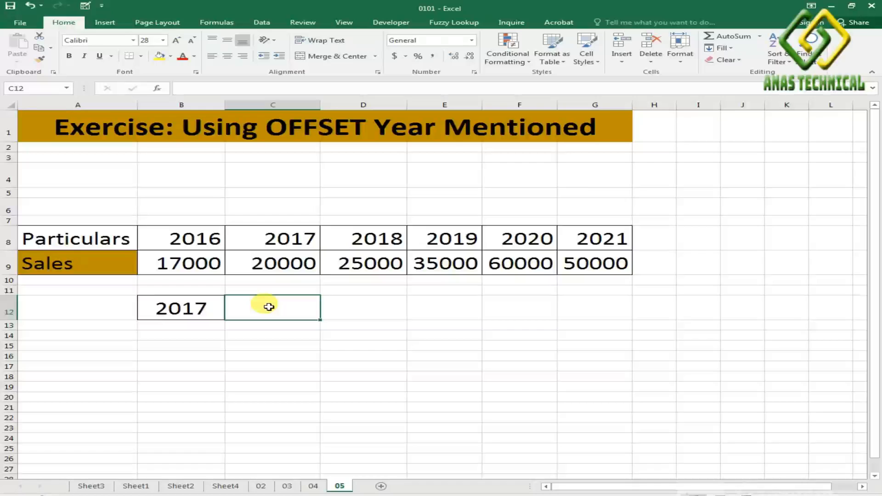
type("=")
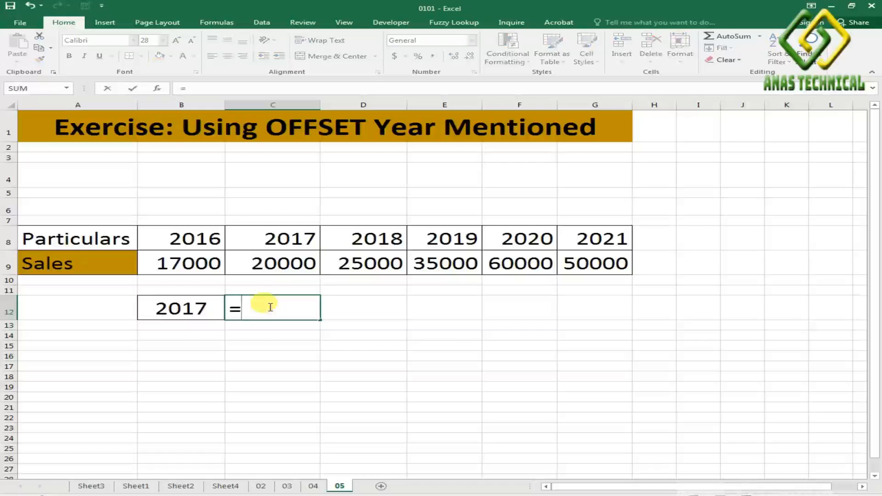
type("S")
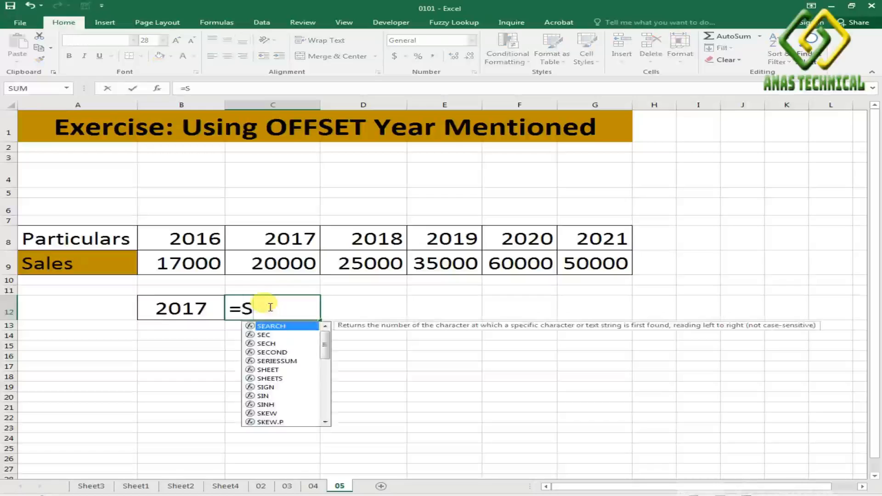
type("u")
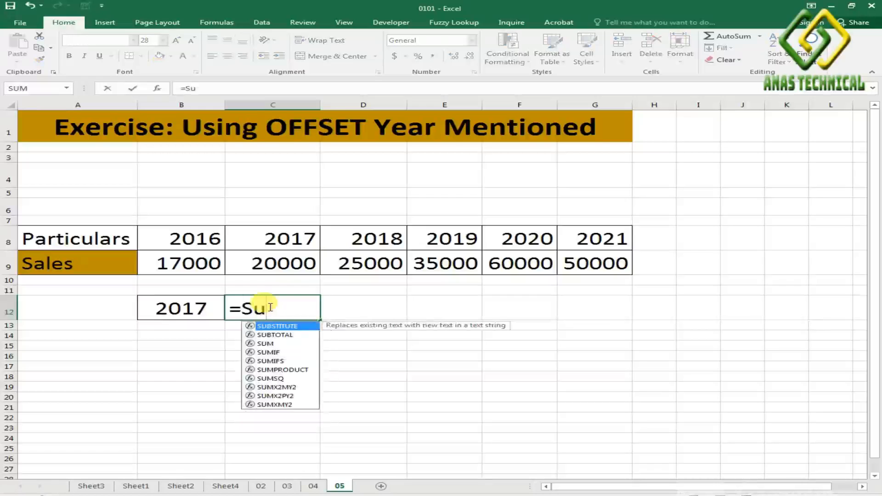
type("m")
key("Tab")
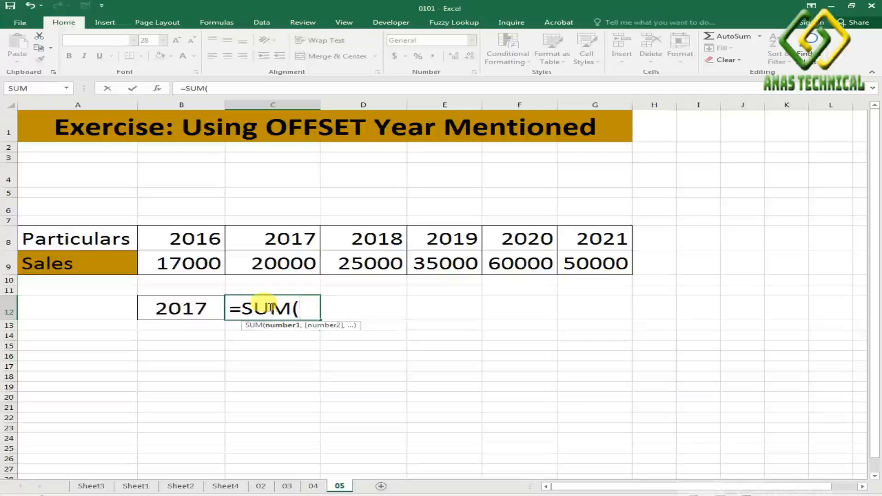
type("o")
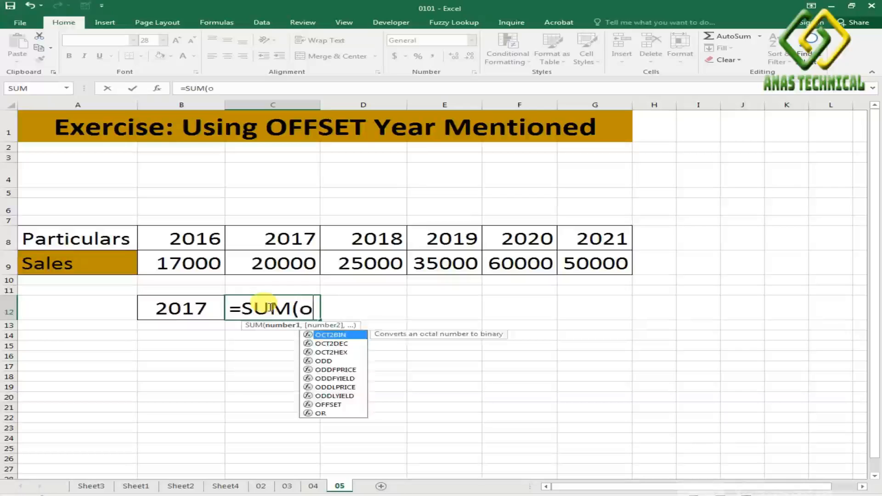
type("ff")
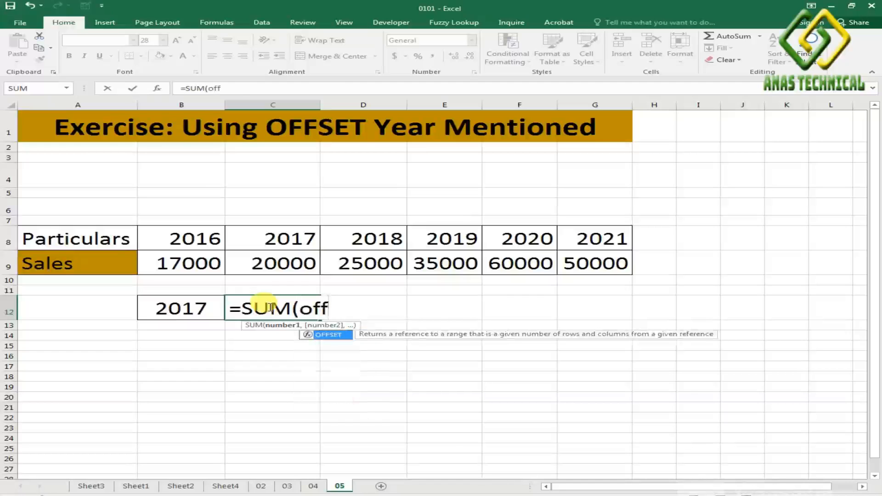
key("Tab")
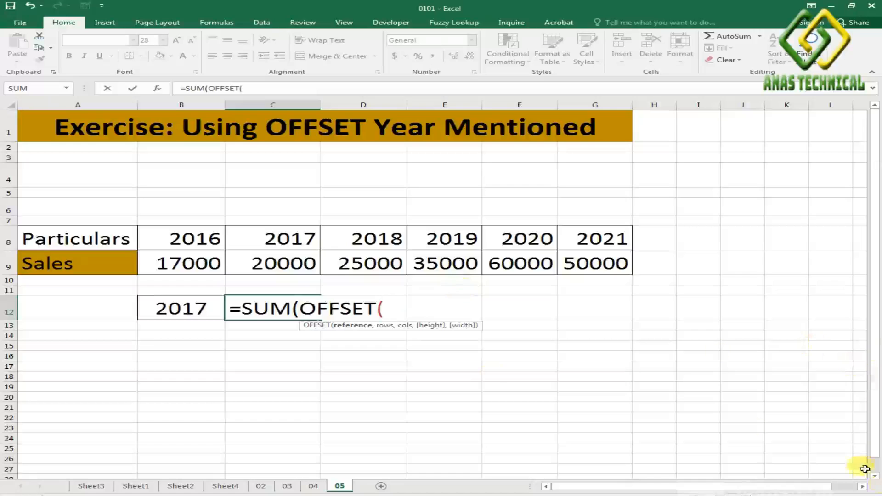
Step: Give OFFSET the reference B9, 0 rows, 0 columns and a height of 1
left_click(190, 266)
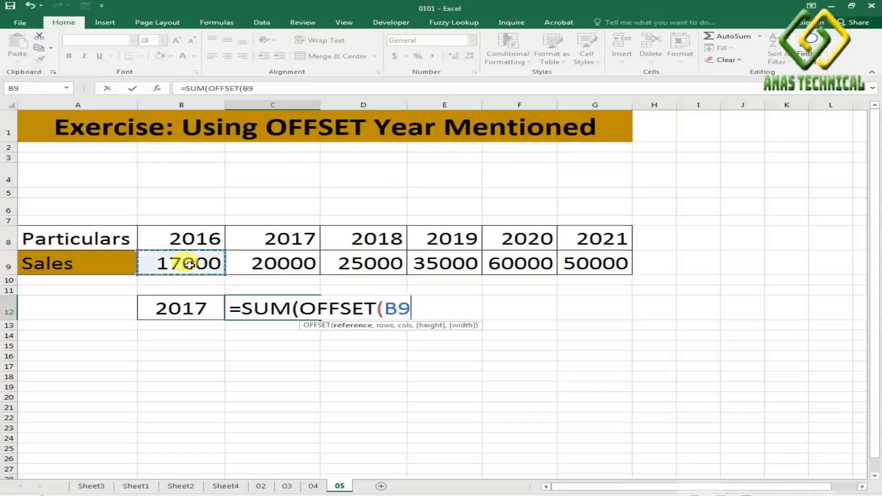
type(",")
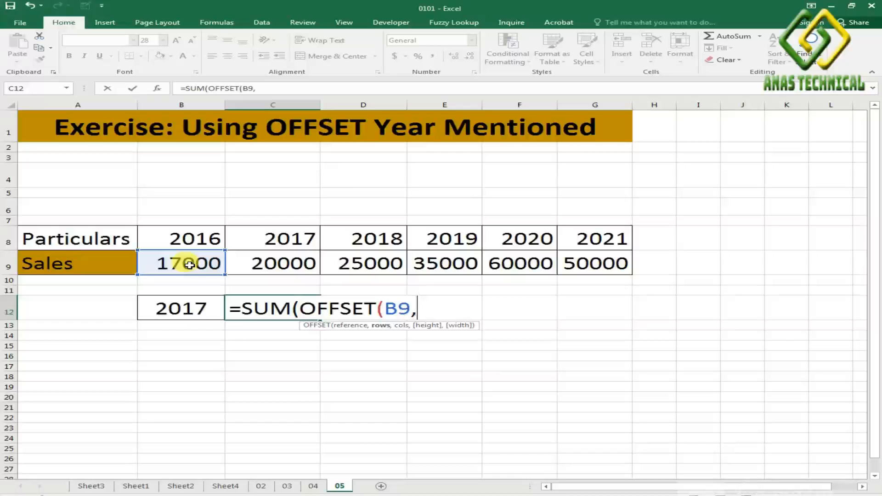
type("0,")
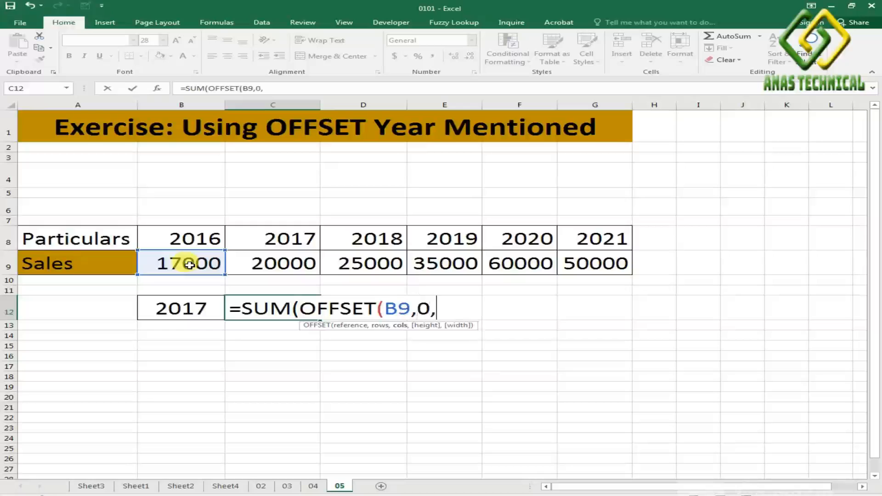
type("0")
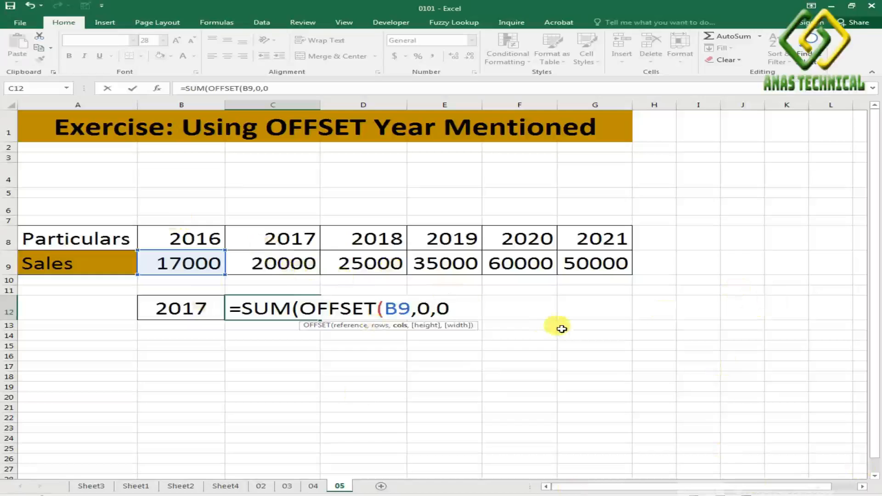
type(",")
type("1,")
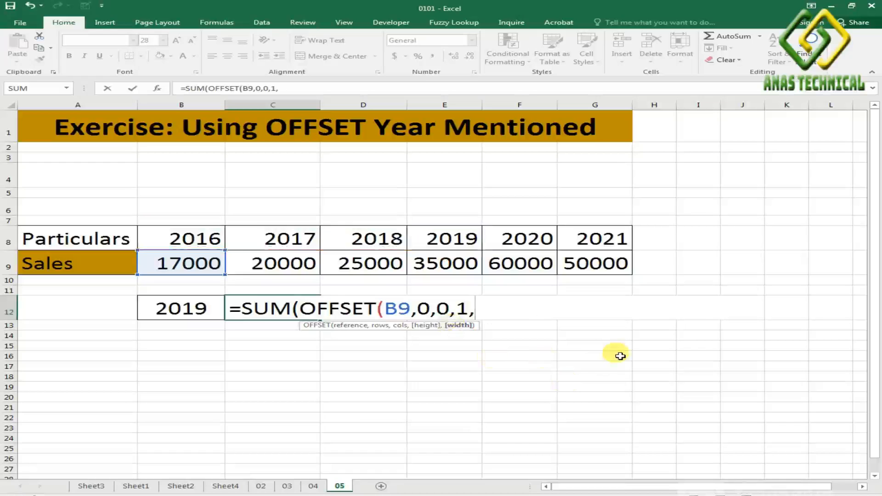
Step: Supply the OFFSET width with MATCH(B12,$B$8:$G$8,0), close all parentheses and enter the C12 formula
type("ma")
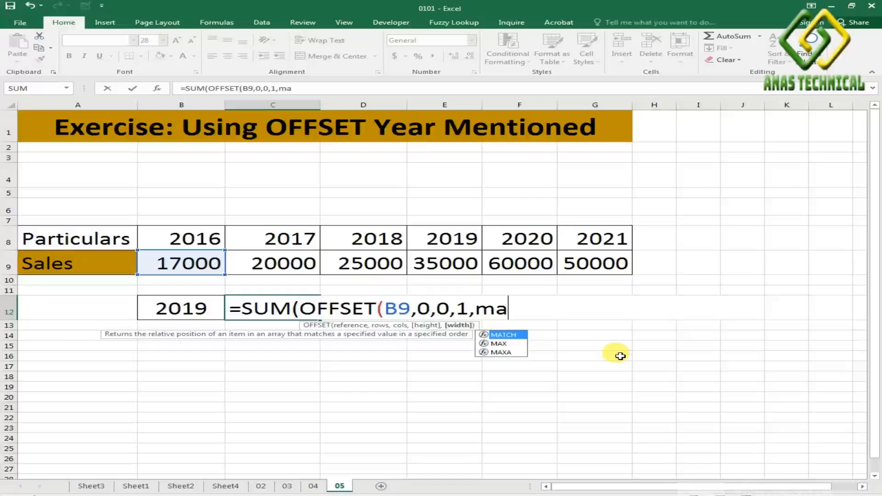
key("Tab")
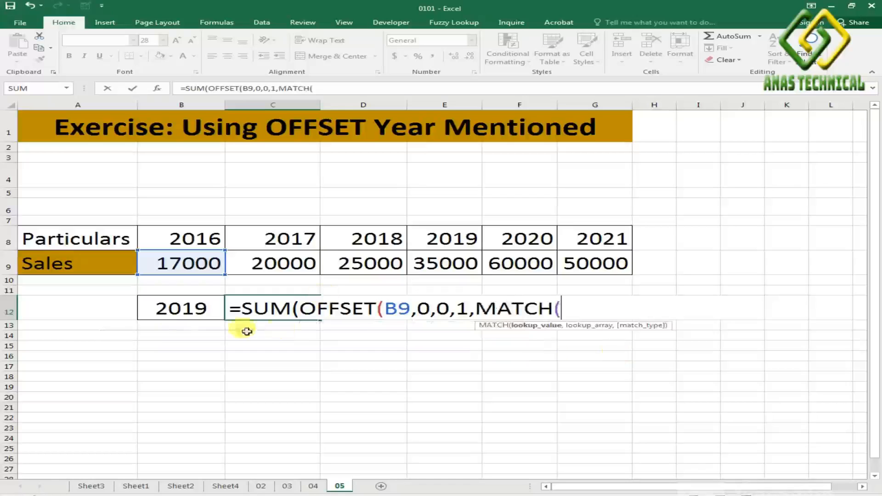
left_click(189, 309)
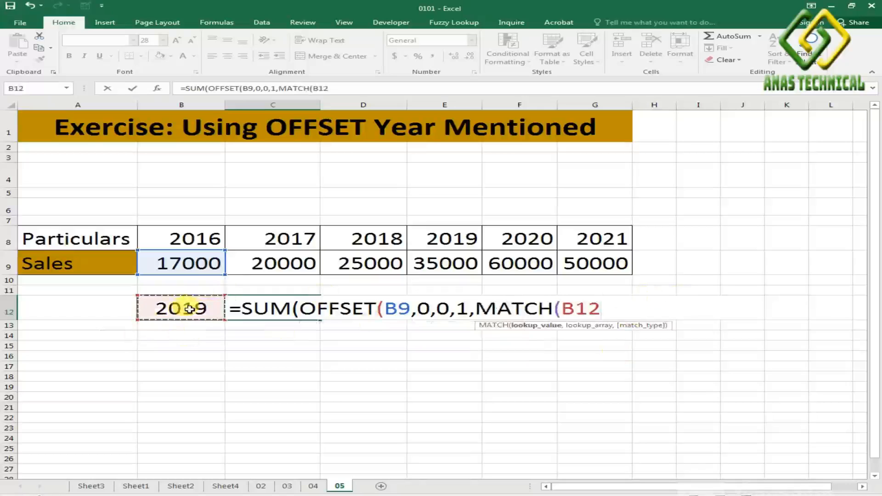
type(",")
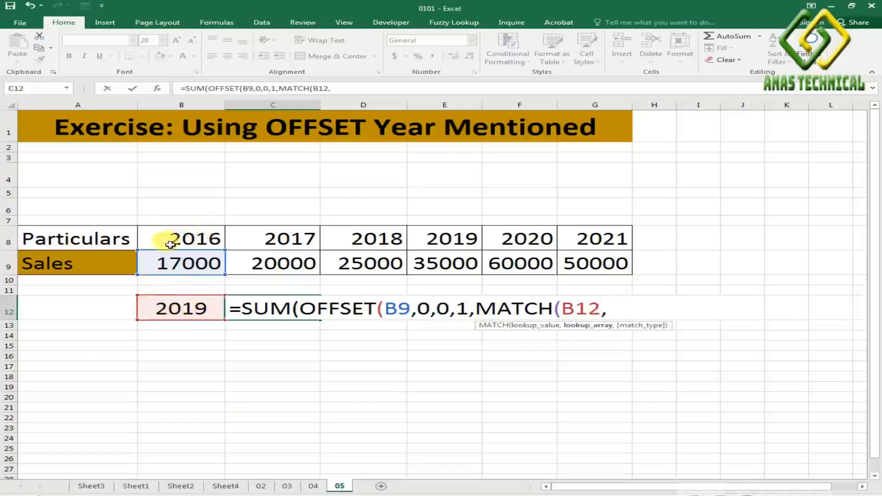
left_click_drag(161, 227, 621, 232)
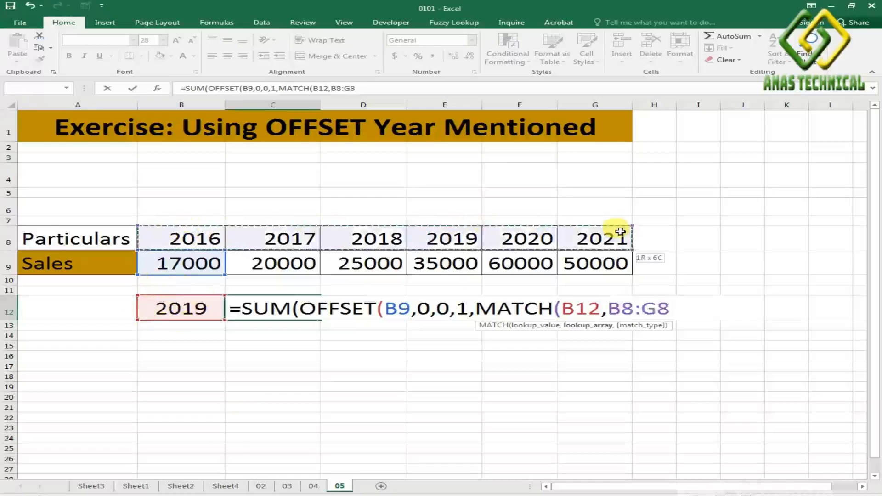
key("F4")
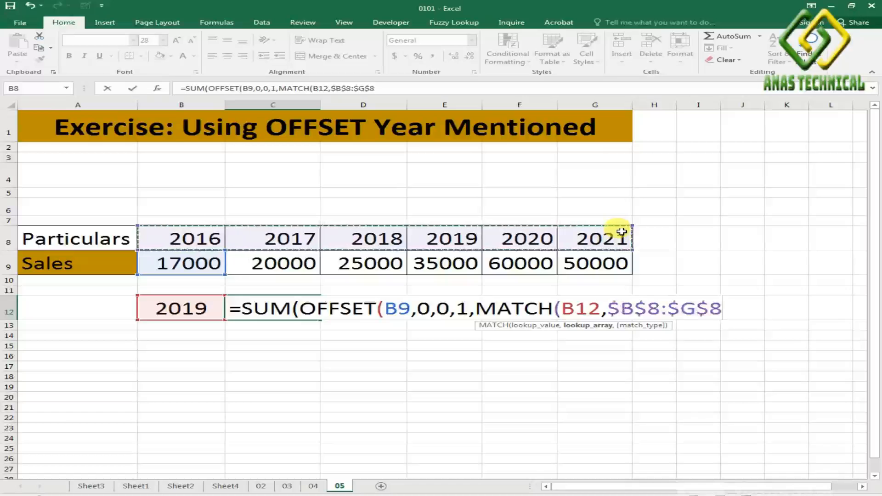
type(",")
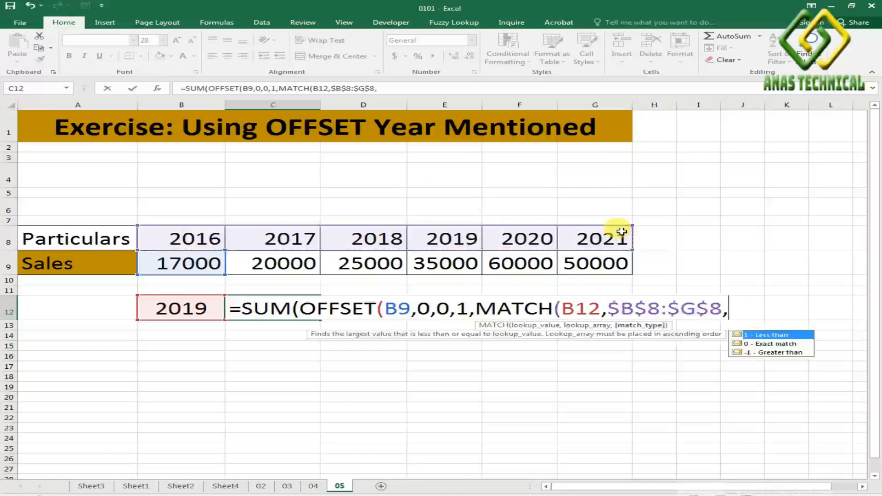
type("0)))")
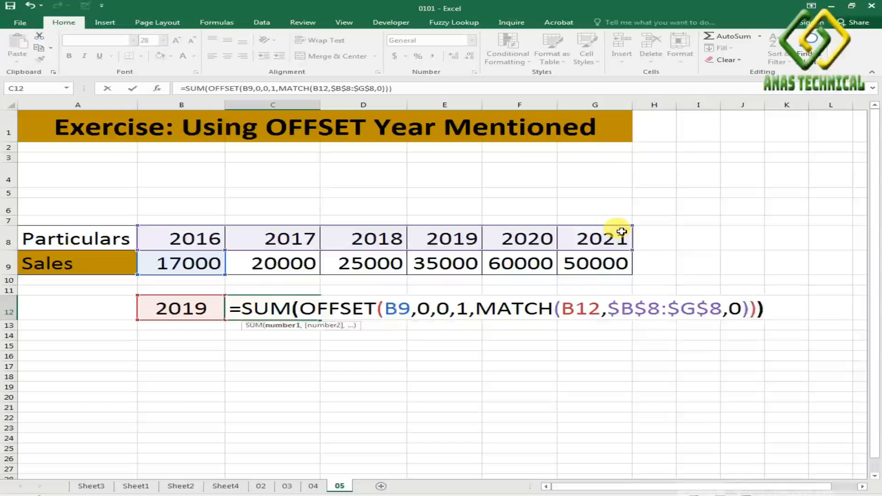
key("Return")
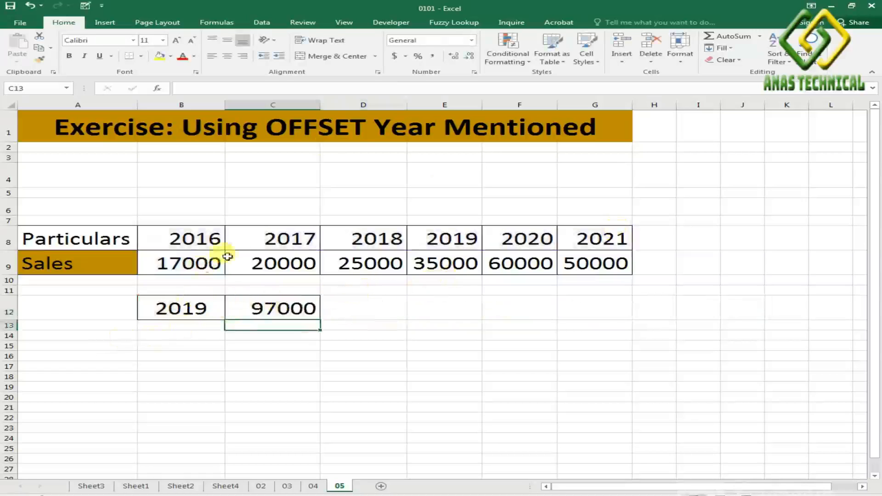
Step: Test the C12 formula by setting the year in B12 to 2016
left_click(214, 309)
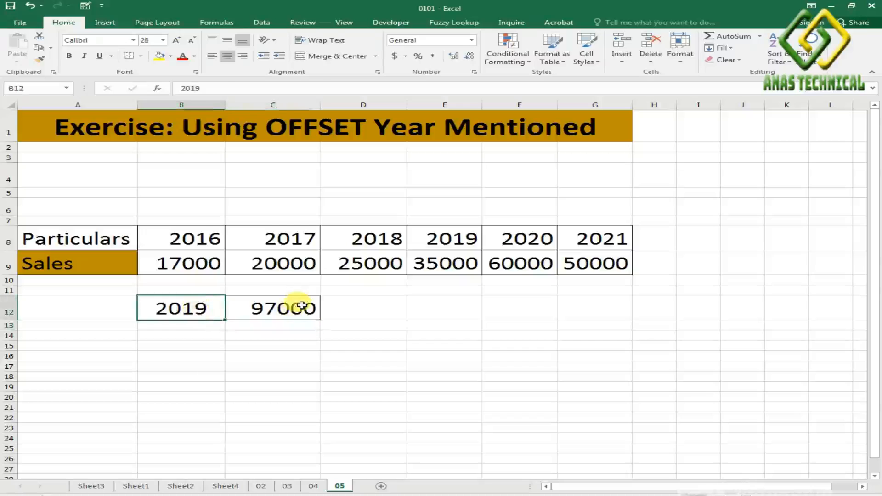
type("2016")
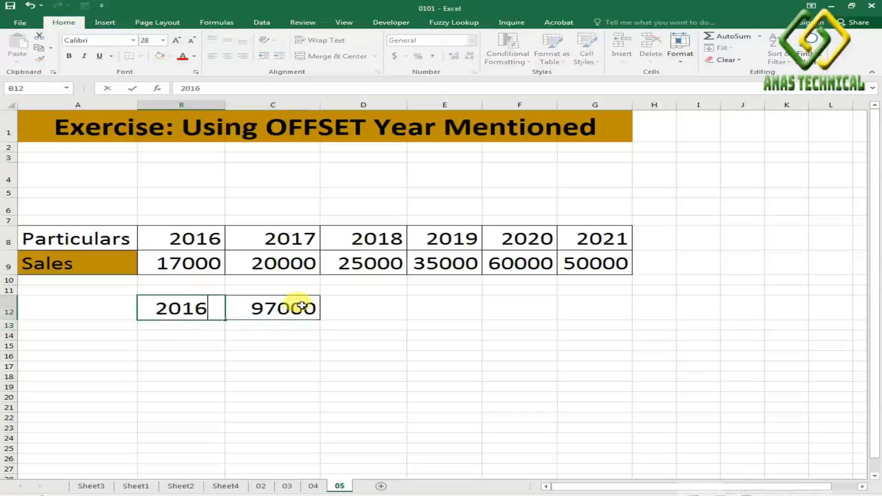
key("Return")
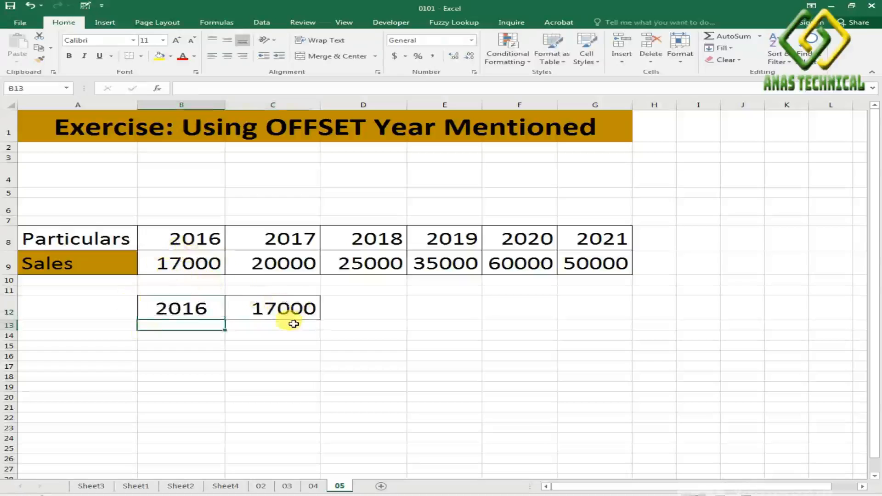
left_click(183, 309)
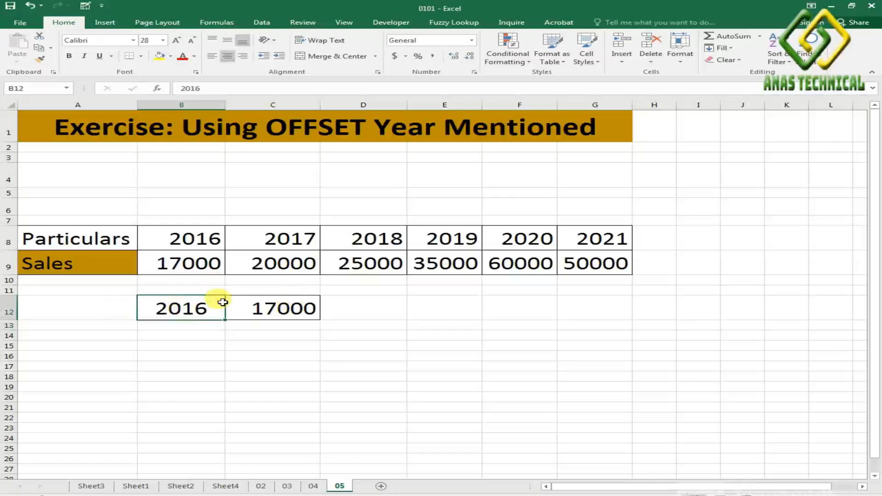
Step: Test the C12 formula by setting the year in B12 to 2021
type("20")
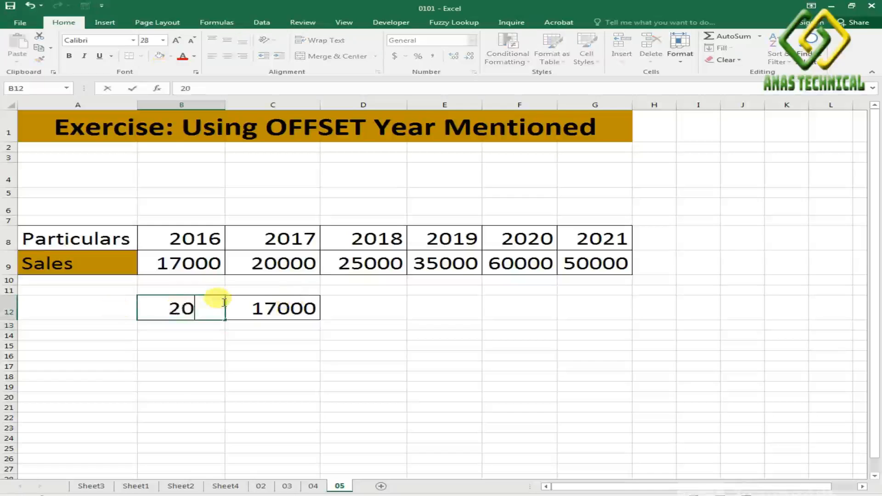
type("21")
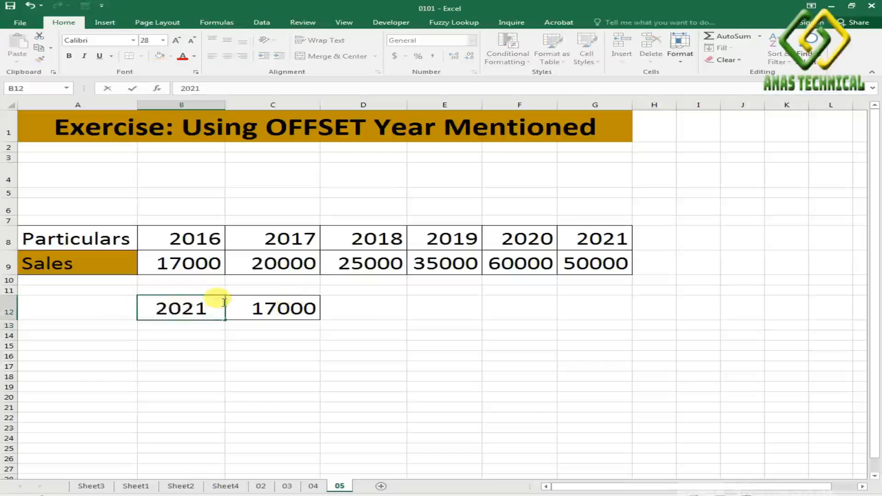
key("Return")
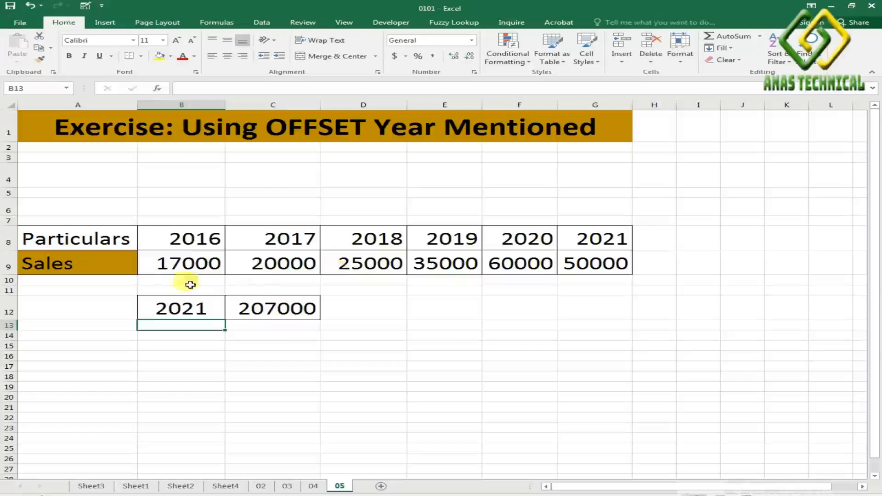
Step: Enter the cross-check formula =SUM(B9:G9) in F12 to total all the yearly sales directly
left_click(451, 304)
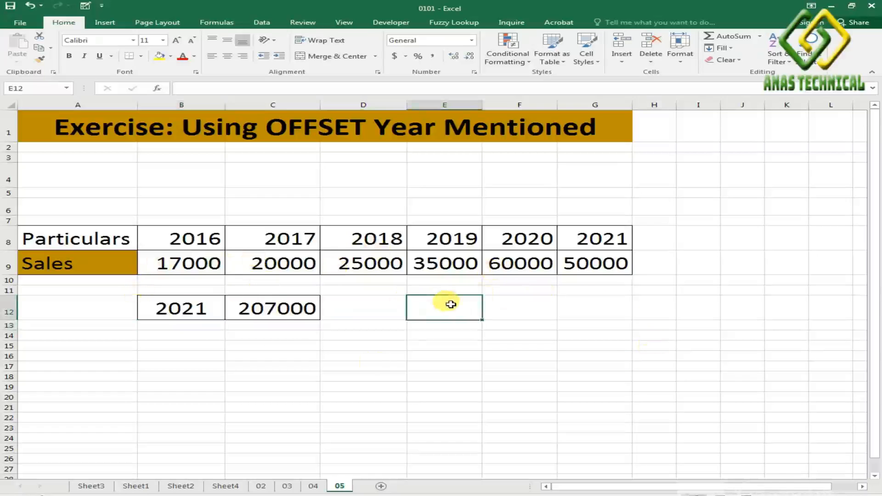
left_click(375, 302)
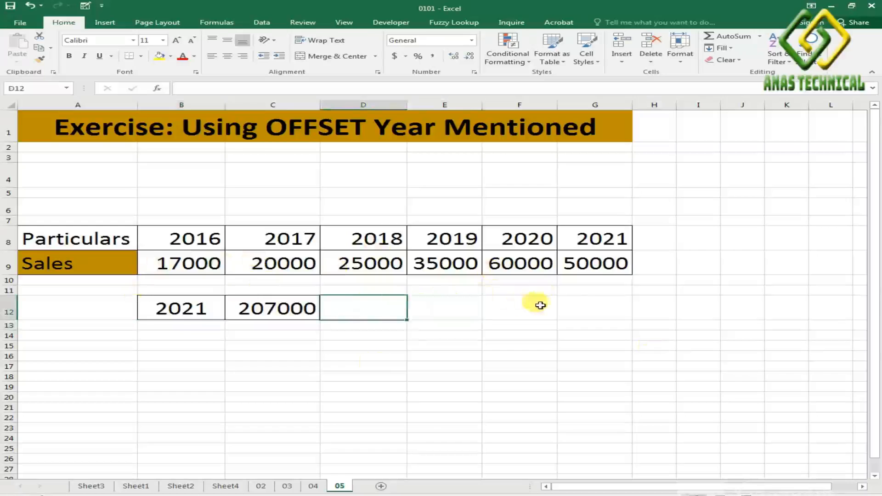
left_click(526, 307)
type("=")
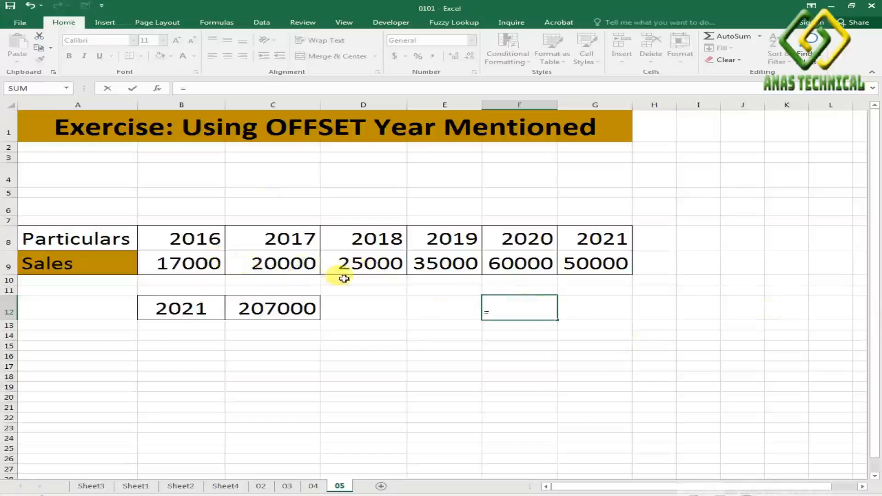
type("sum")
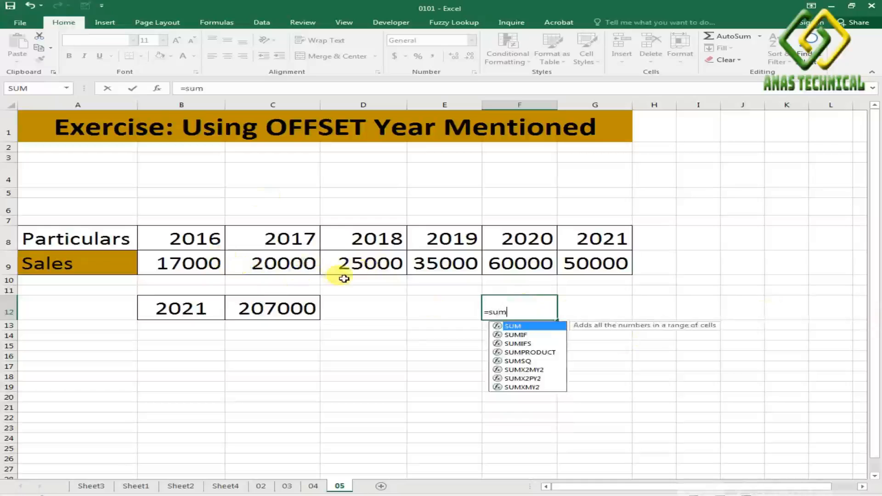
key("Tab")
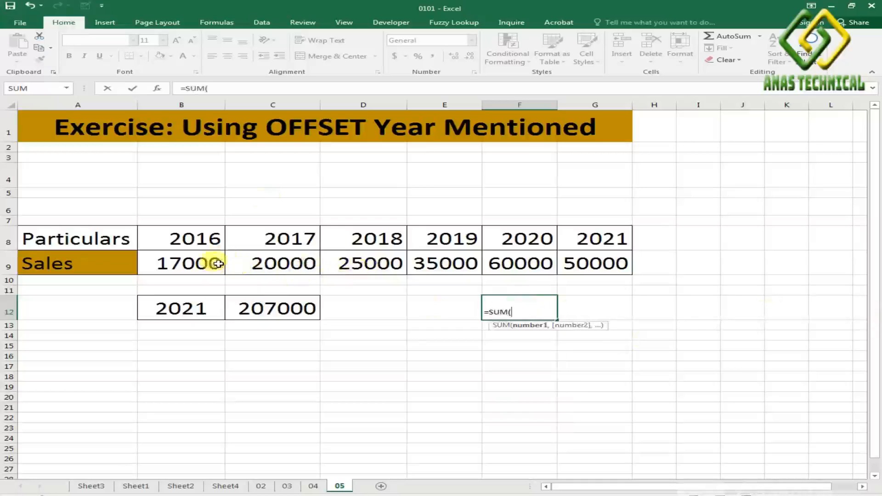
left_click_drag(170, 264, 581, 265)
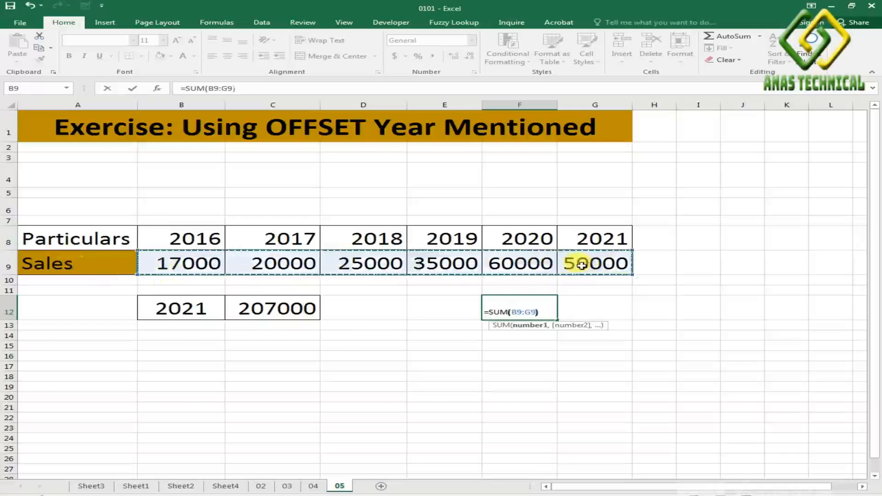
type(")")
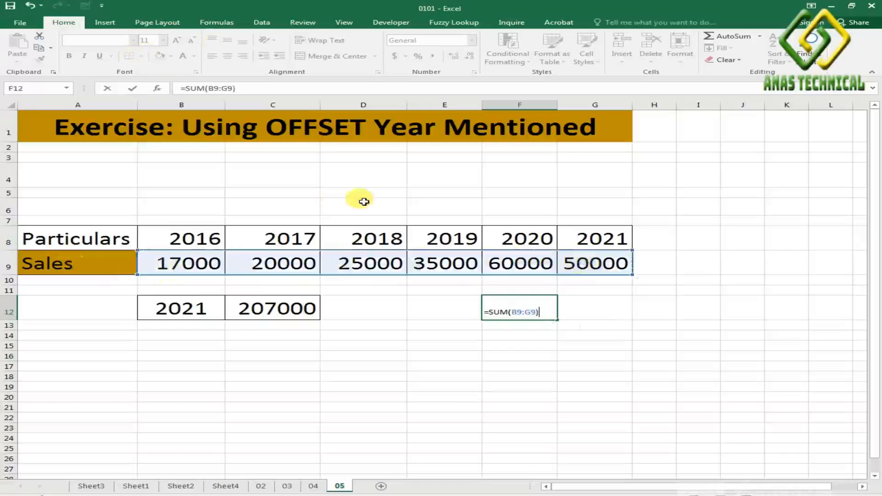
key("Return")
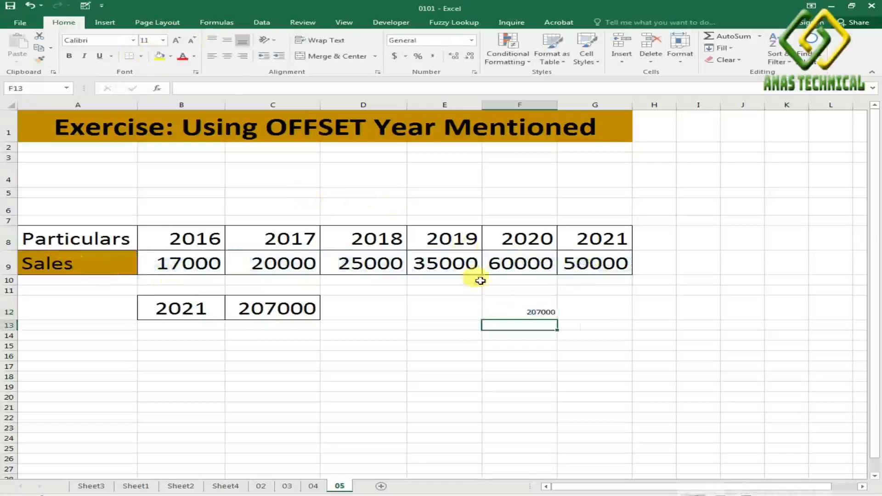
Step: Increase the font size of the cross-check total in F12 to 26
left_click(518, 310)
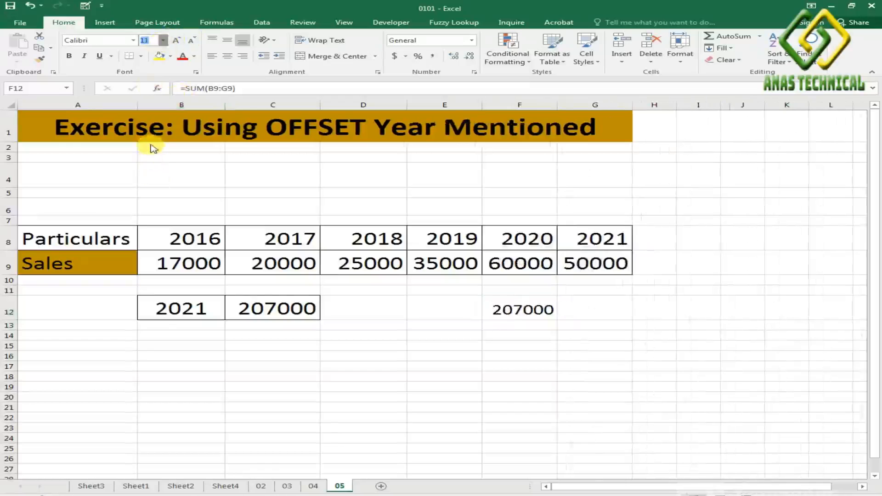
left_click(529, 311)
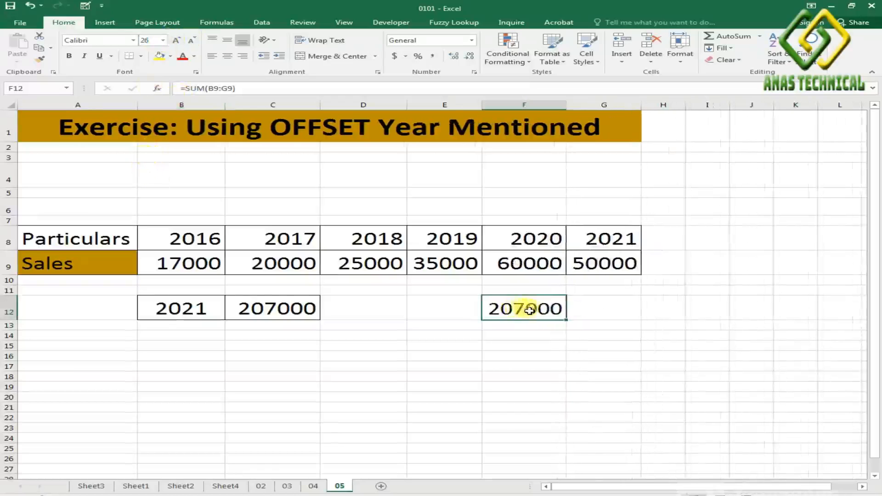